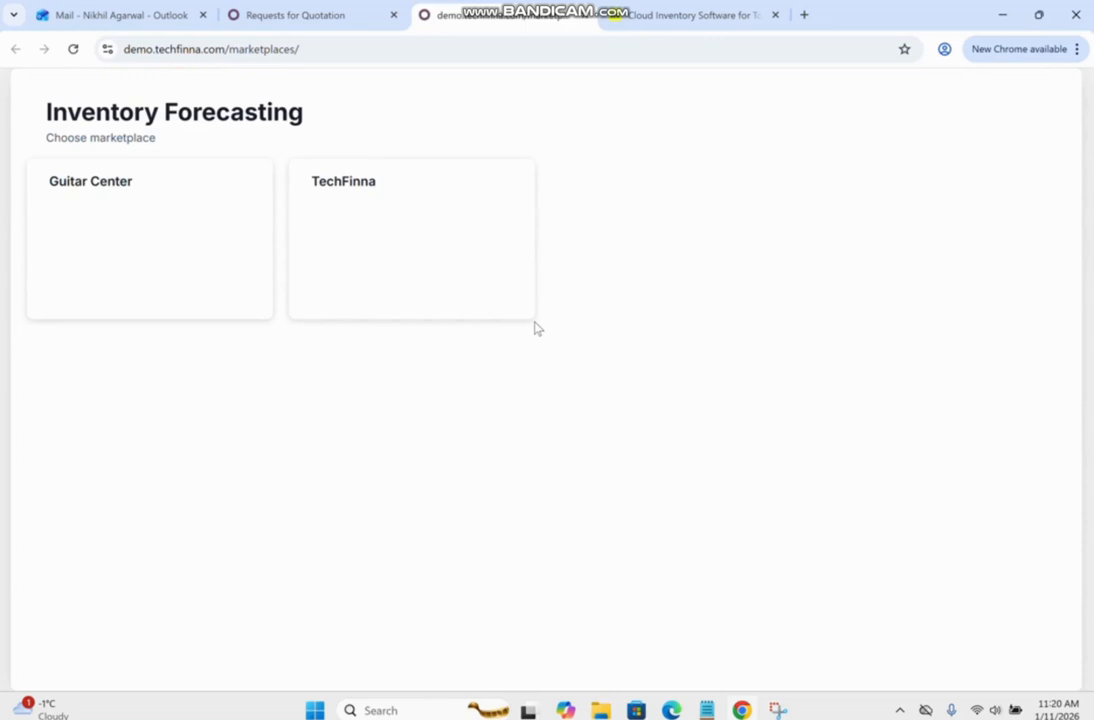
Open the TechFinna marketplace and look through the product categories in the seasonality table.
click(398, 224)
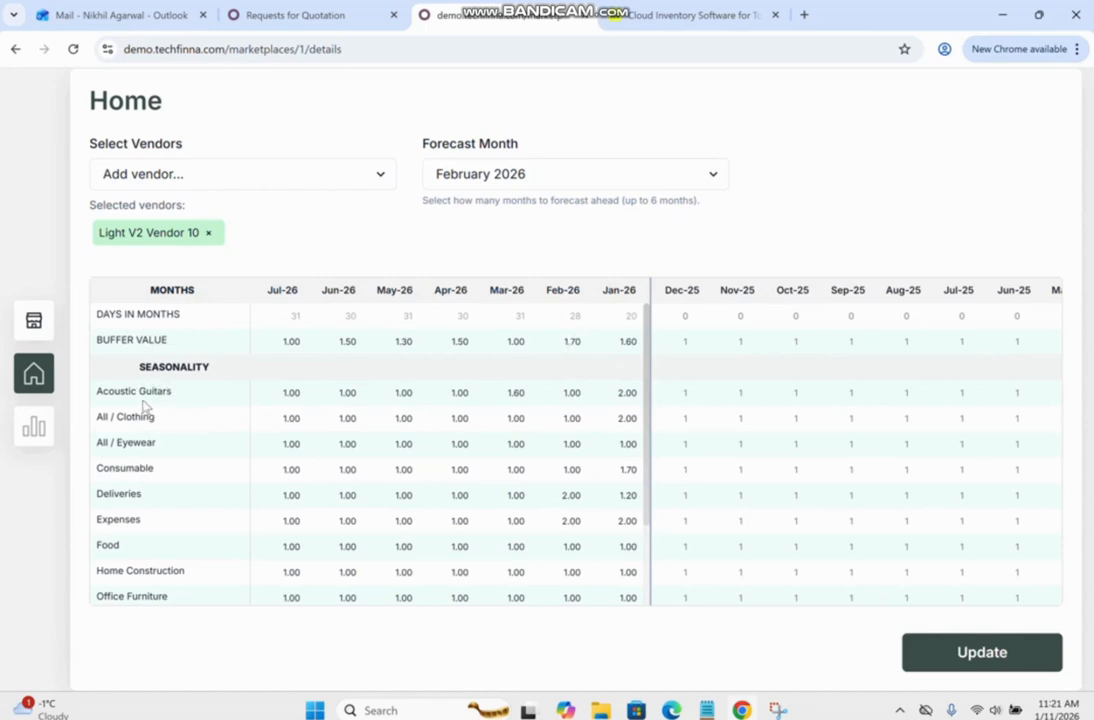
drag(109, 391, 150, 607)
scroll(171, 517, up, 2)
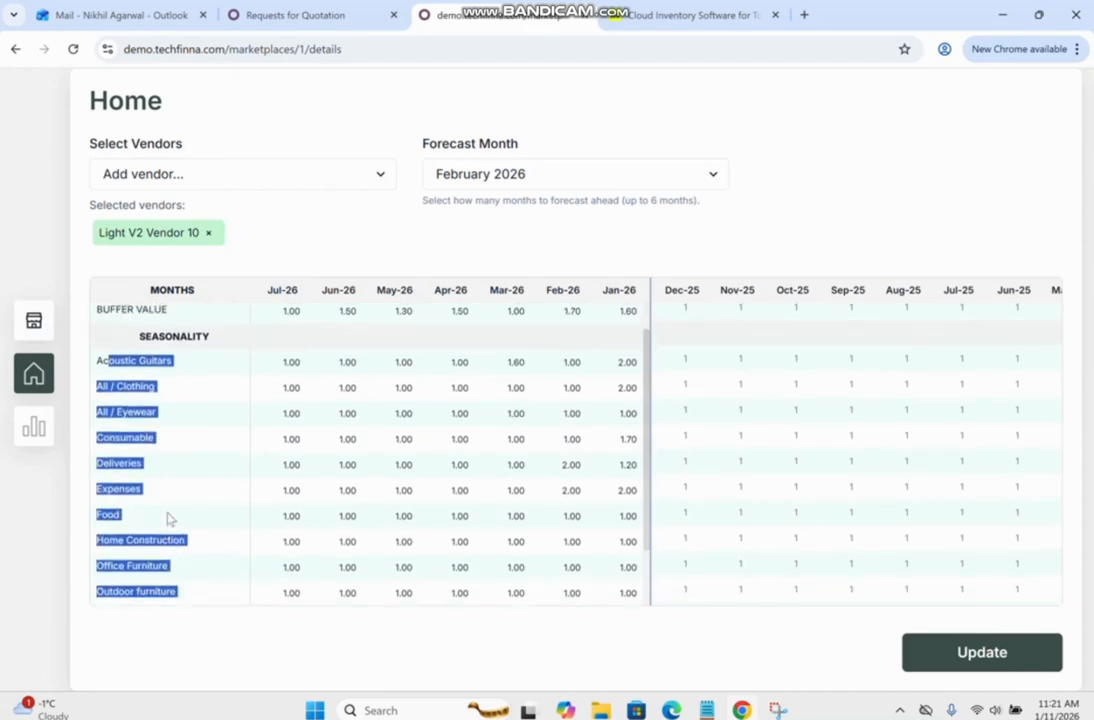
click(168, 505)
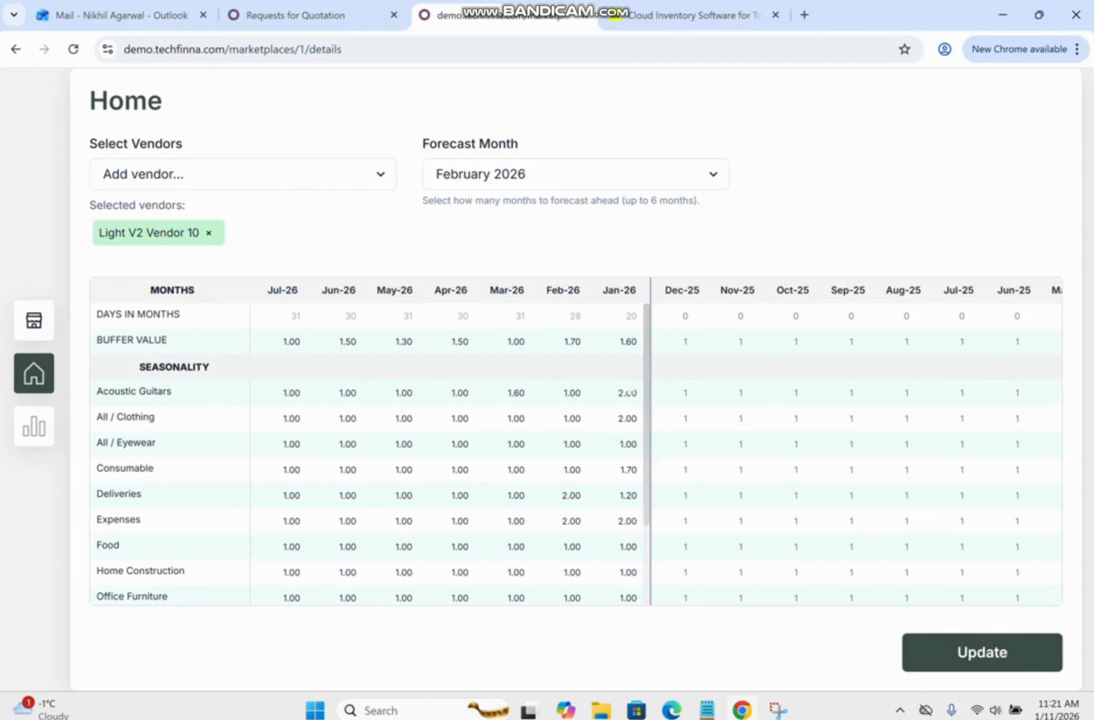
Set the January 2026 seasonality for Acoustic Guitars to 1.5 and save the update.
click(626, 392)
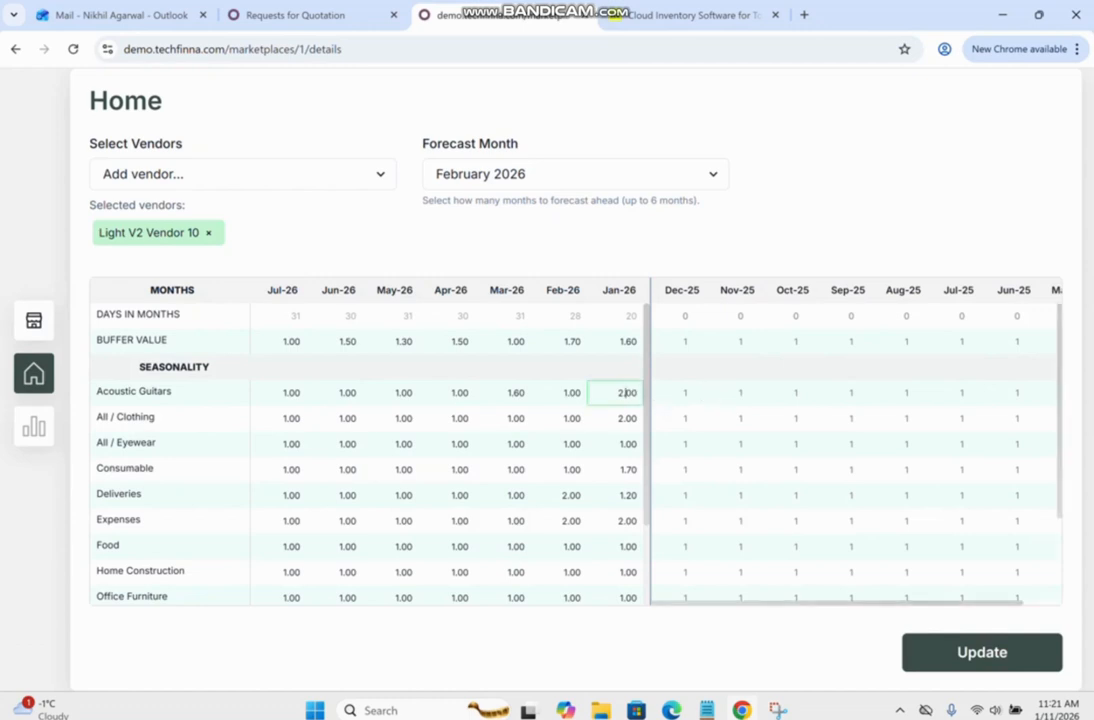
key(ctrl+a)
key(BackSpace)
text(1.5)
click(984, 654)
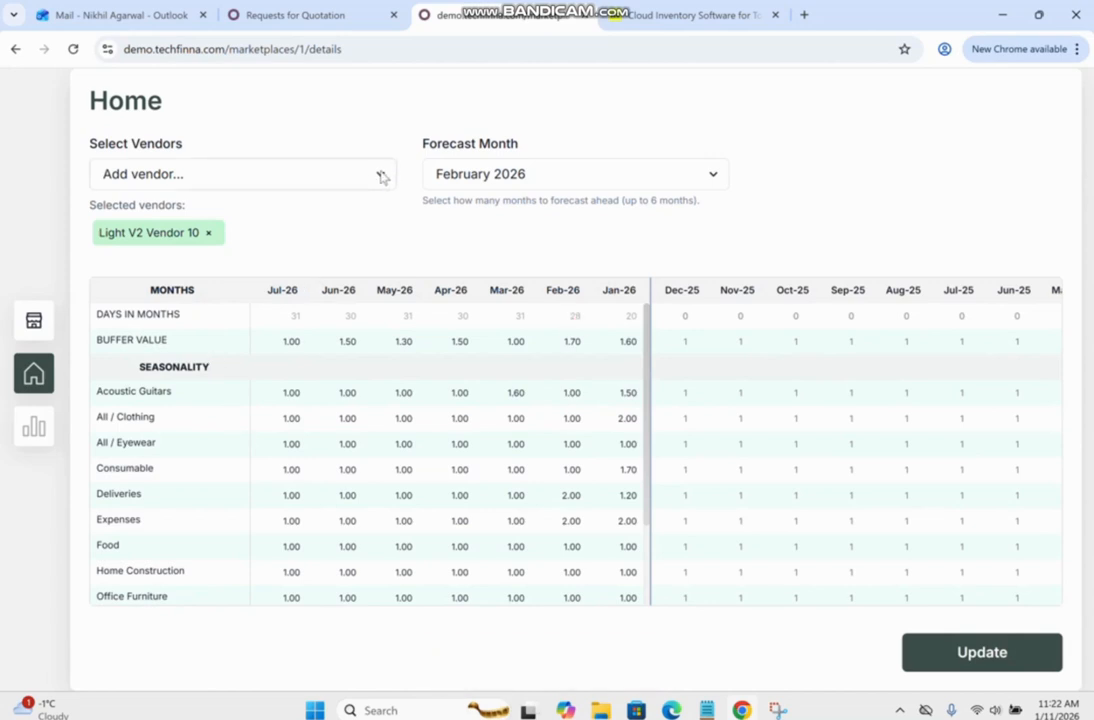
Add Light V2 Vendor 3 to the selected vendors and remove Light V2 Vendor 10.
click(380, 176)
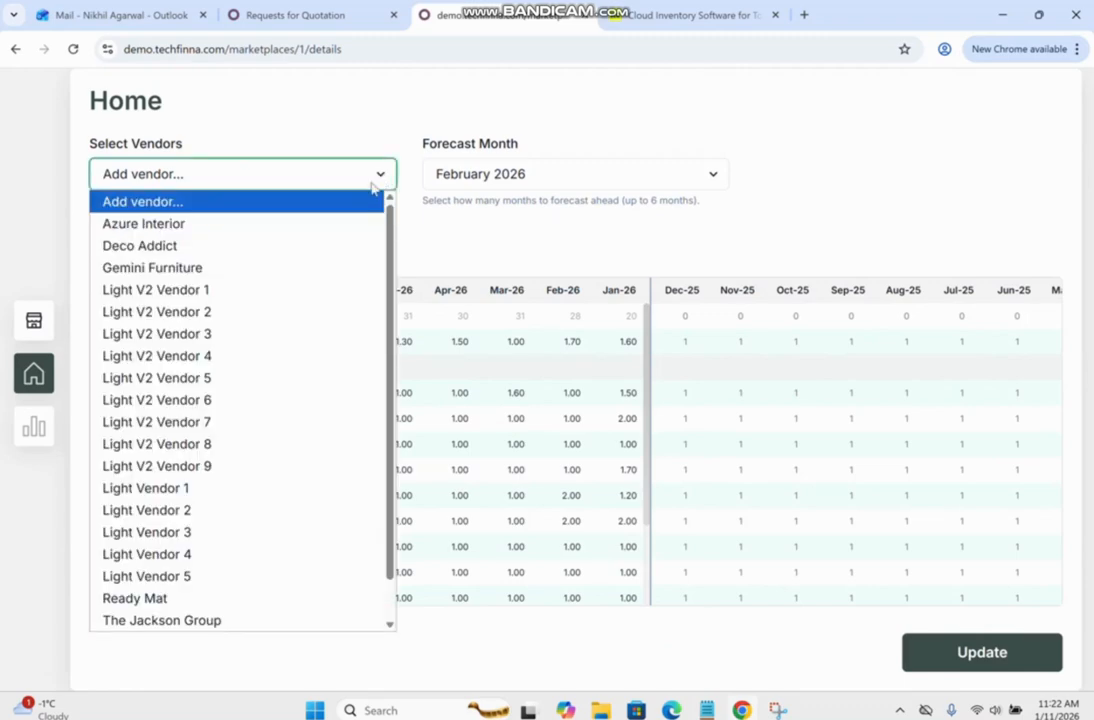
click(218, 336)
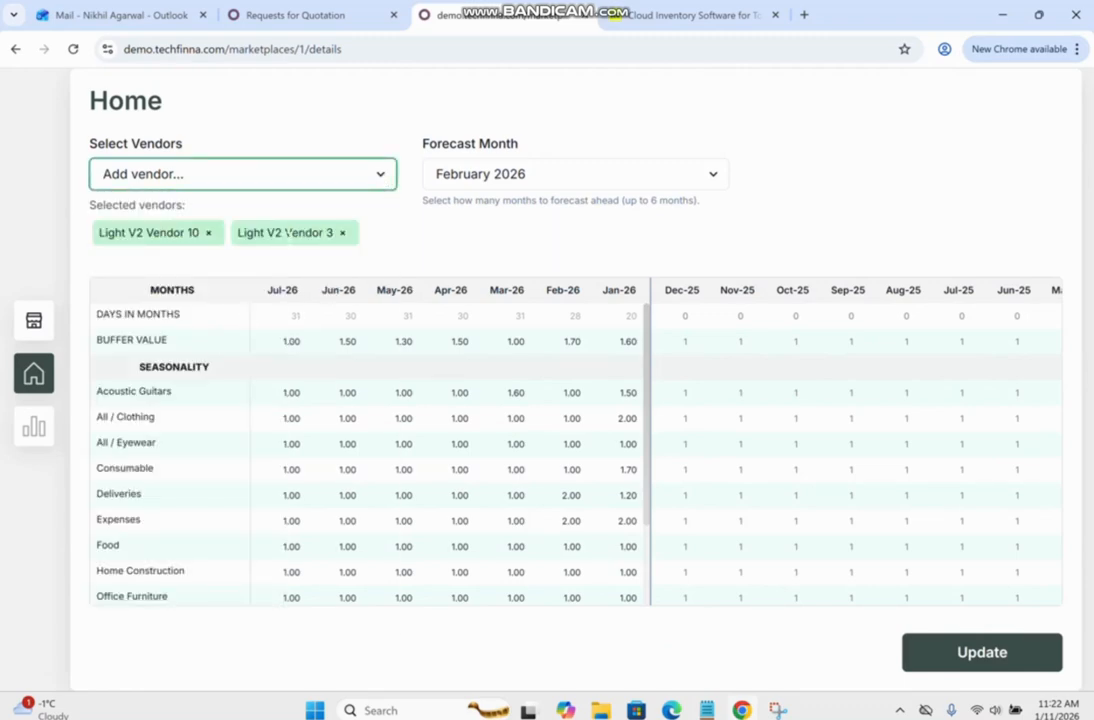
click(208, 233)
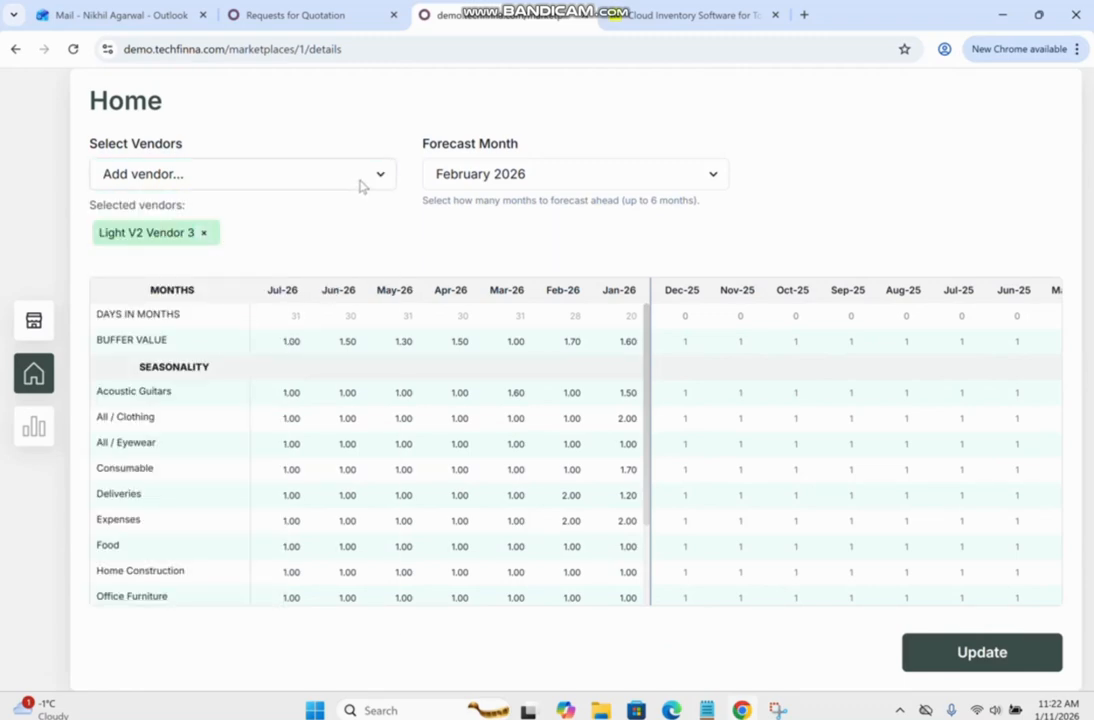
Remove Light V2 Vendor 3 from the selected vendors and add Light V2 Vendor 10.
click(204, 234)
click(384, 176)
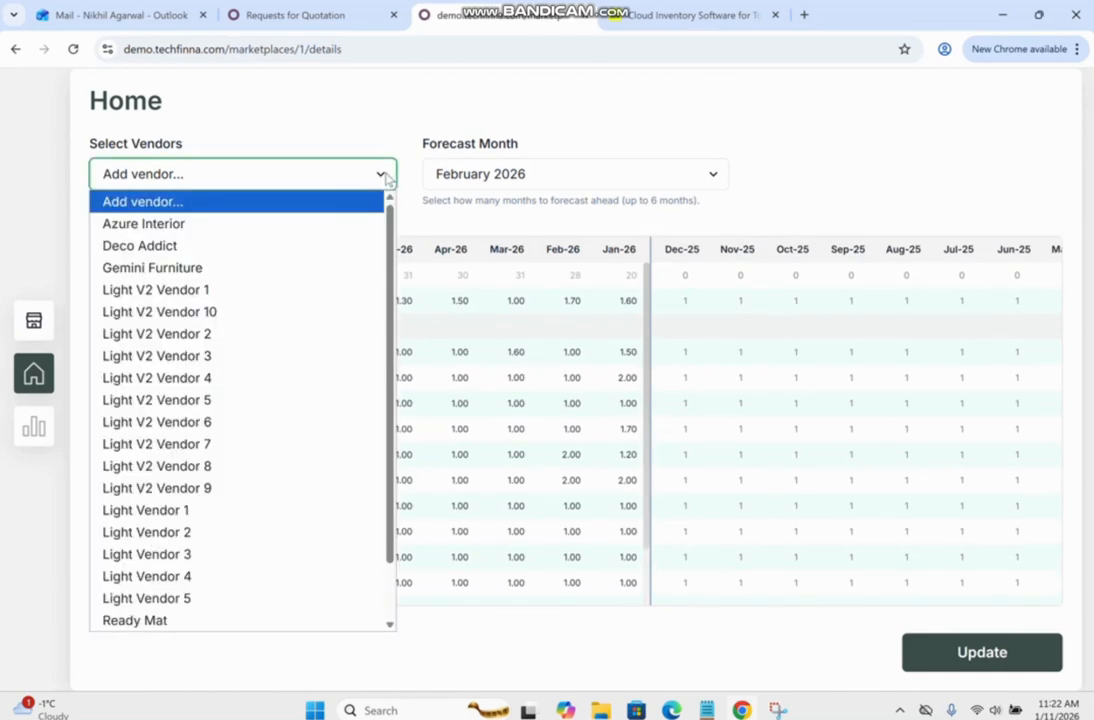
click(241, 312)
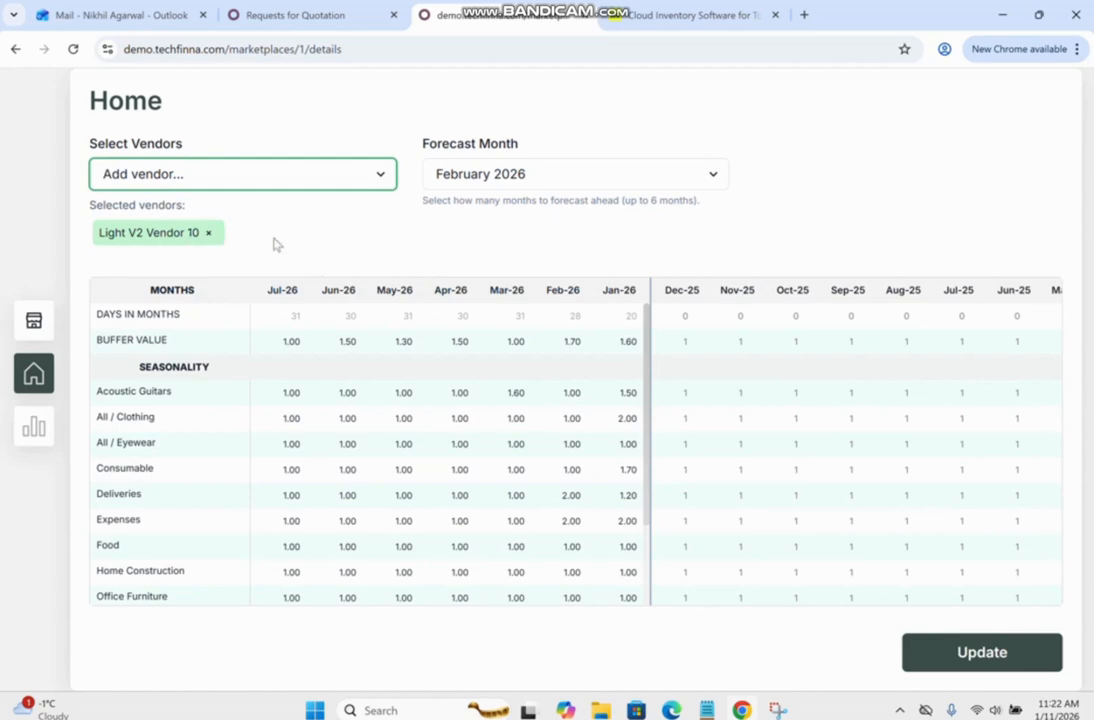
Set the forecast month to March 2026 and save the forecast settings.
click(550, 174)
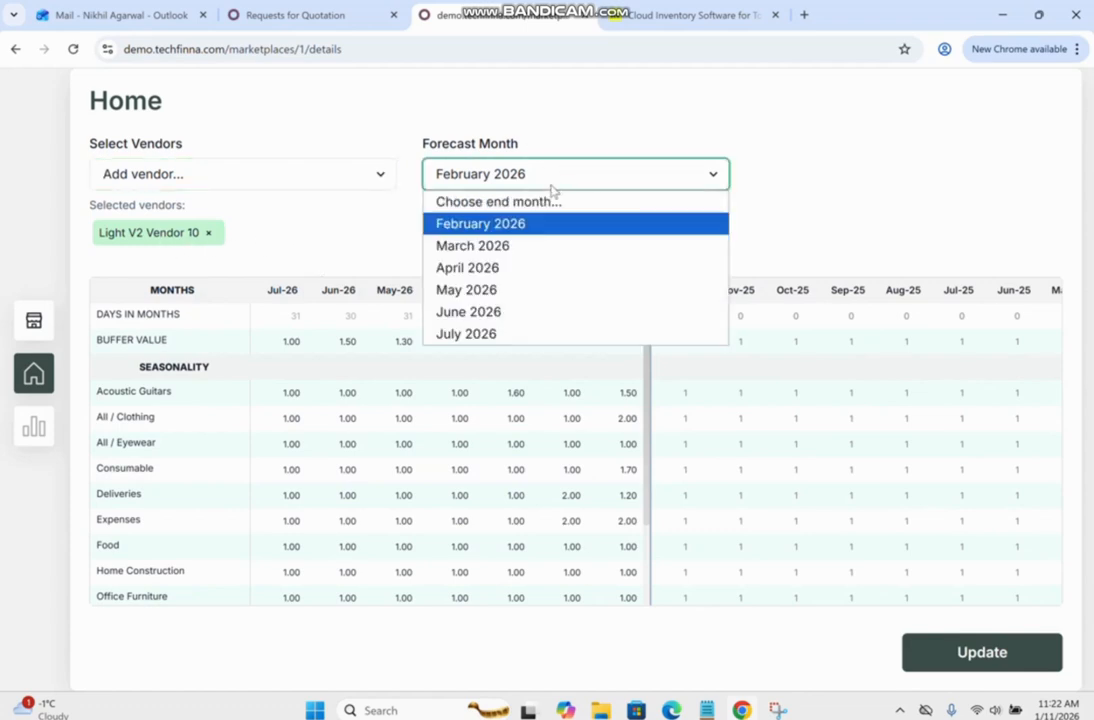
click(505, 245)
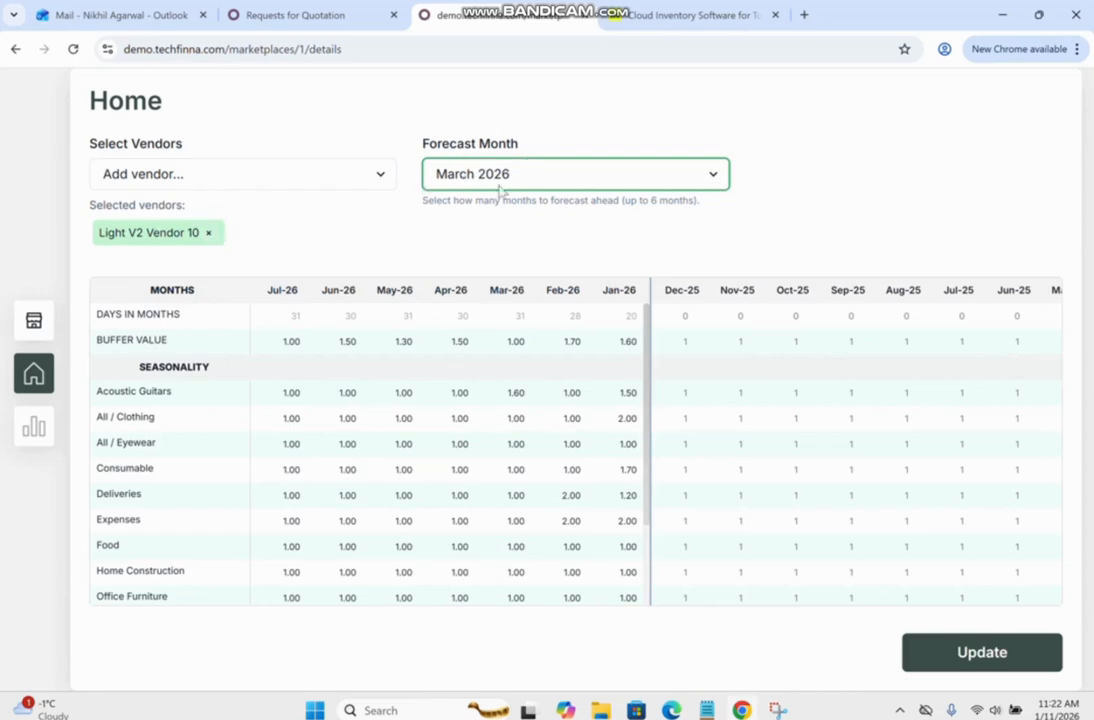
click(940, 656)
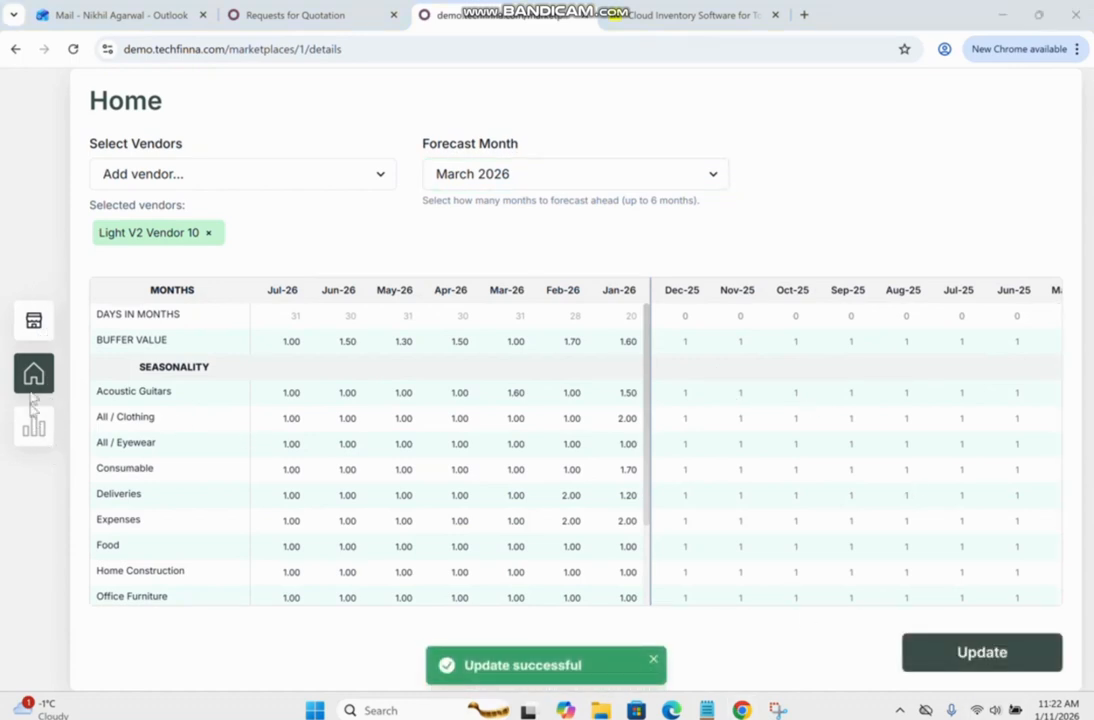
Open the analytics for the selected vendor and expand the weekly history columns beside the product table.
click(34, 427)
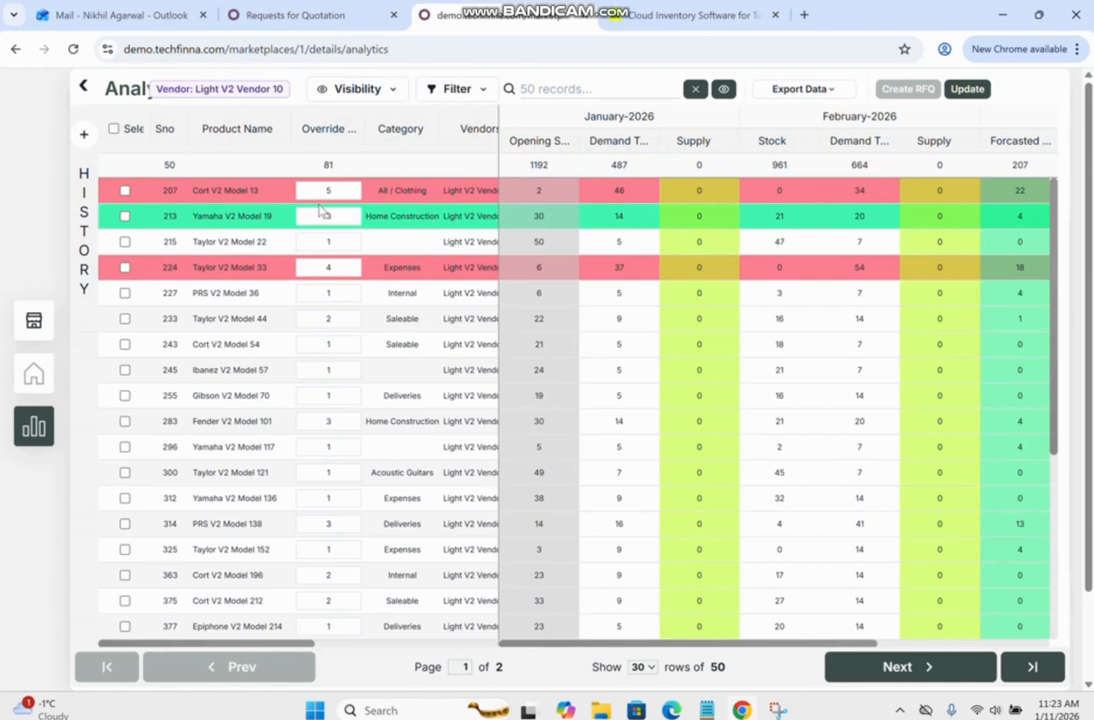
text(3)
click(82, 132)
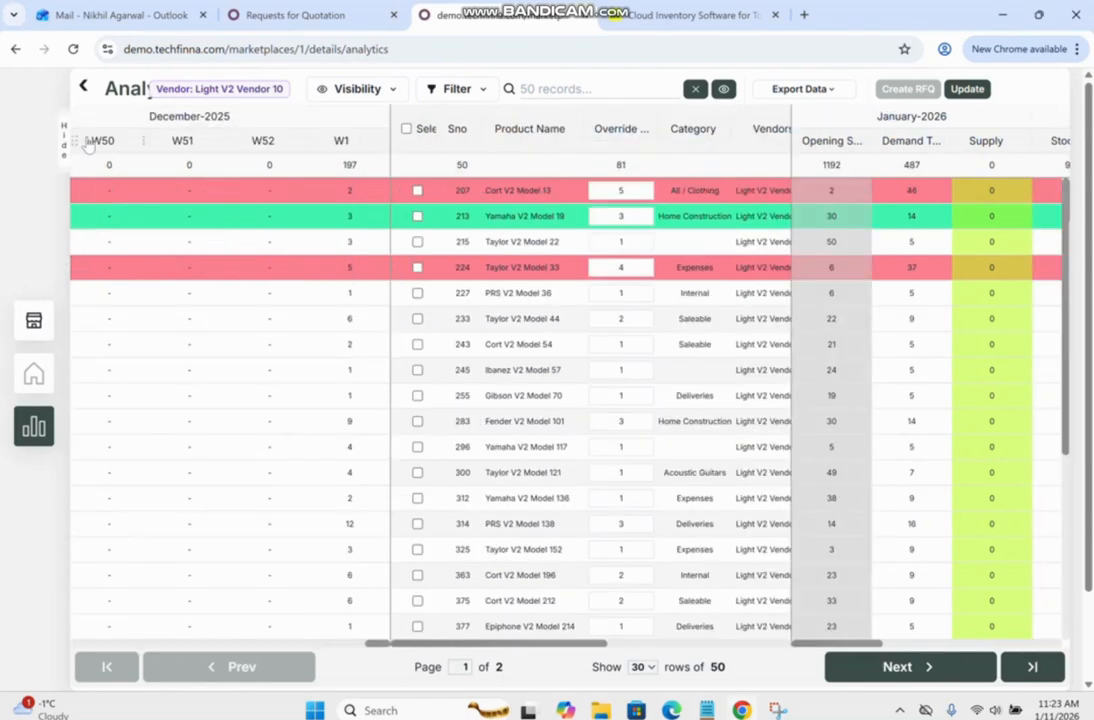
drag(376, 643, 382, 605)
View the vendor filter options and close them without changing the selection.
click(430, 89)
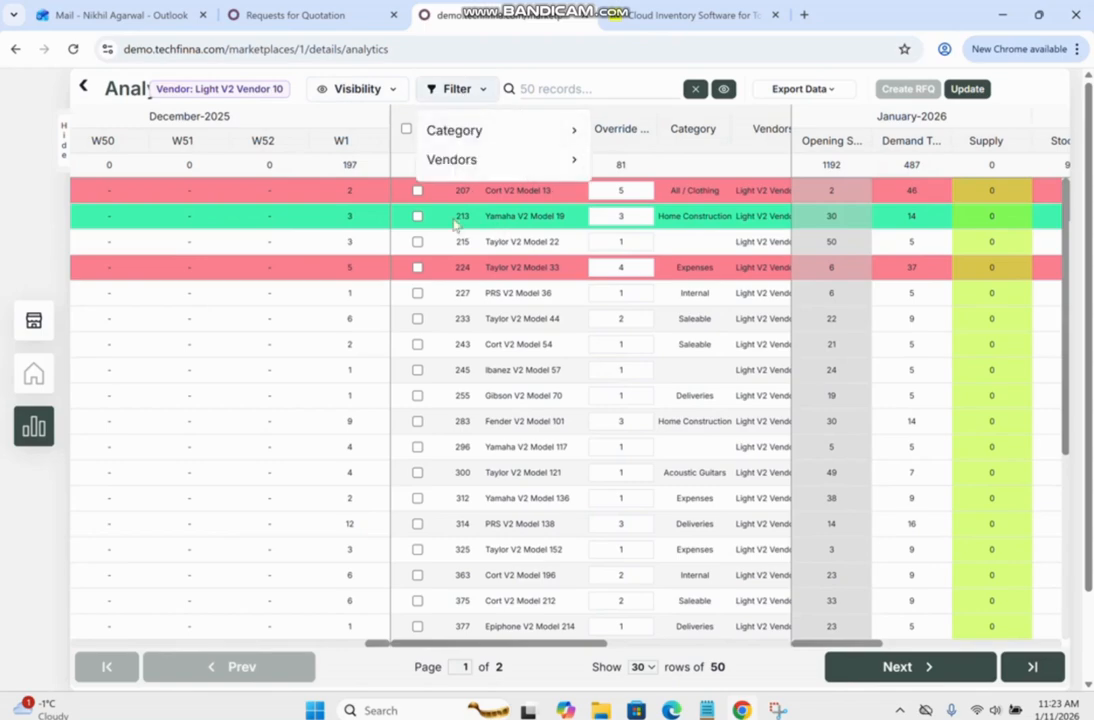
click(499, 162)
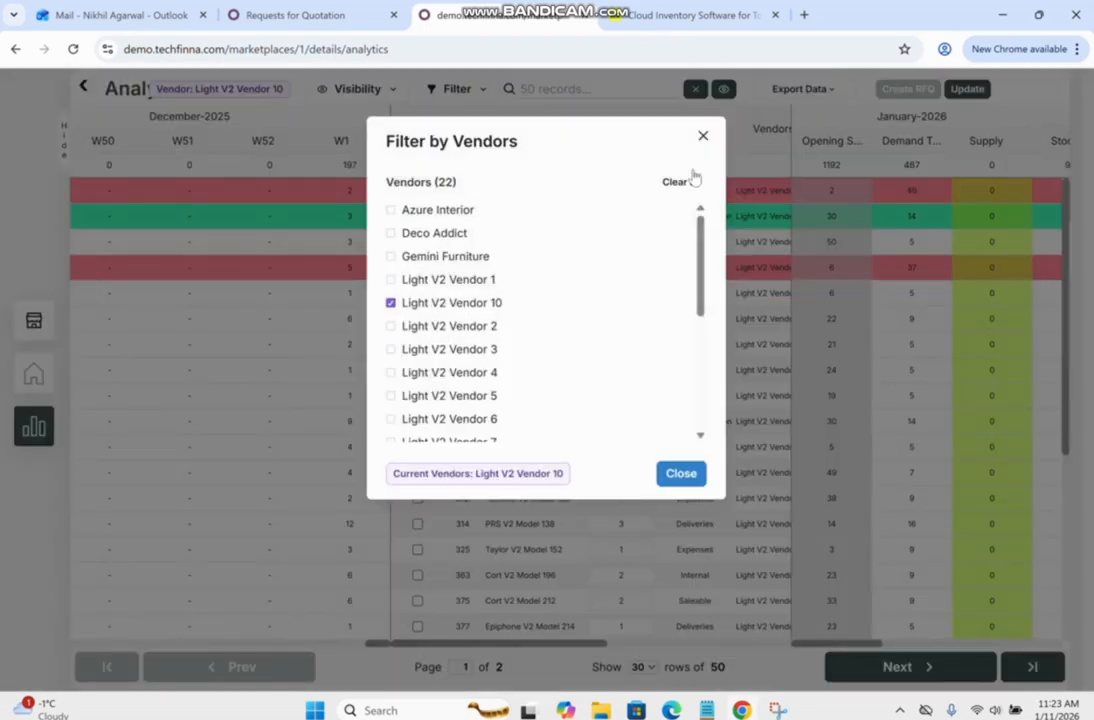
click(703, 137)
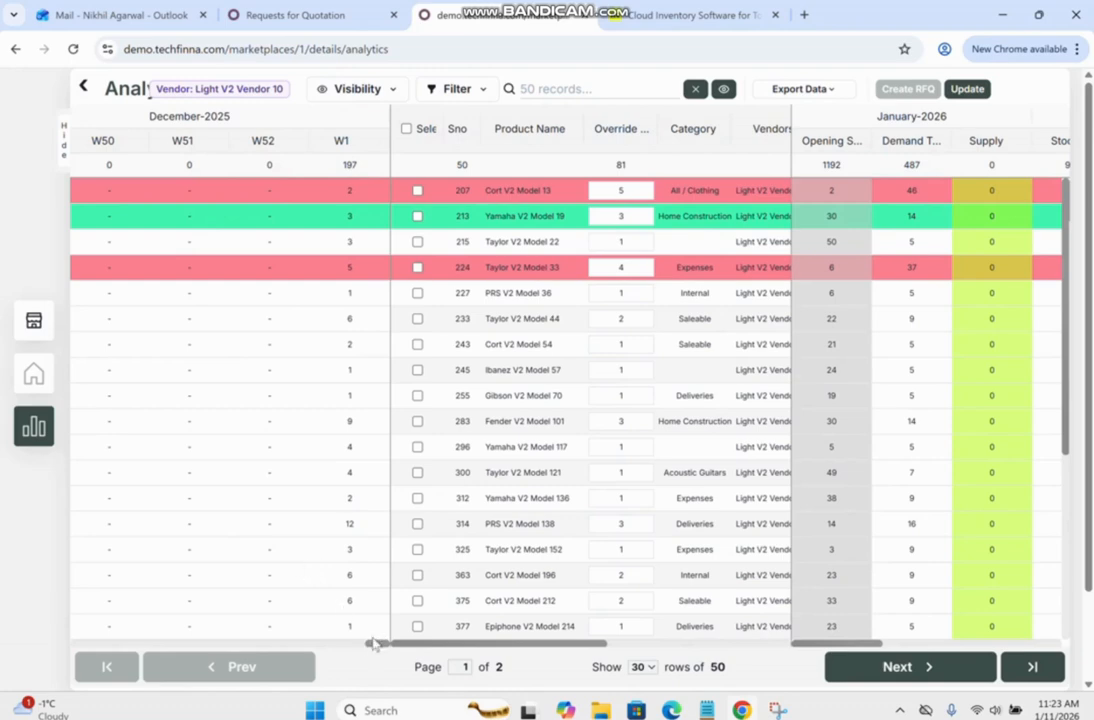
Review the weekly history columns, hide them and collapse the side navigation to widen the analytics table.
mouse_move(373, 652)
mouse_down()
mouse_move(96, 656)
mouse_move(378, 652)
mouse_up()
mouse_move(341, 146)
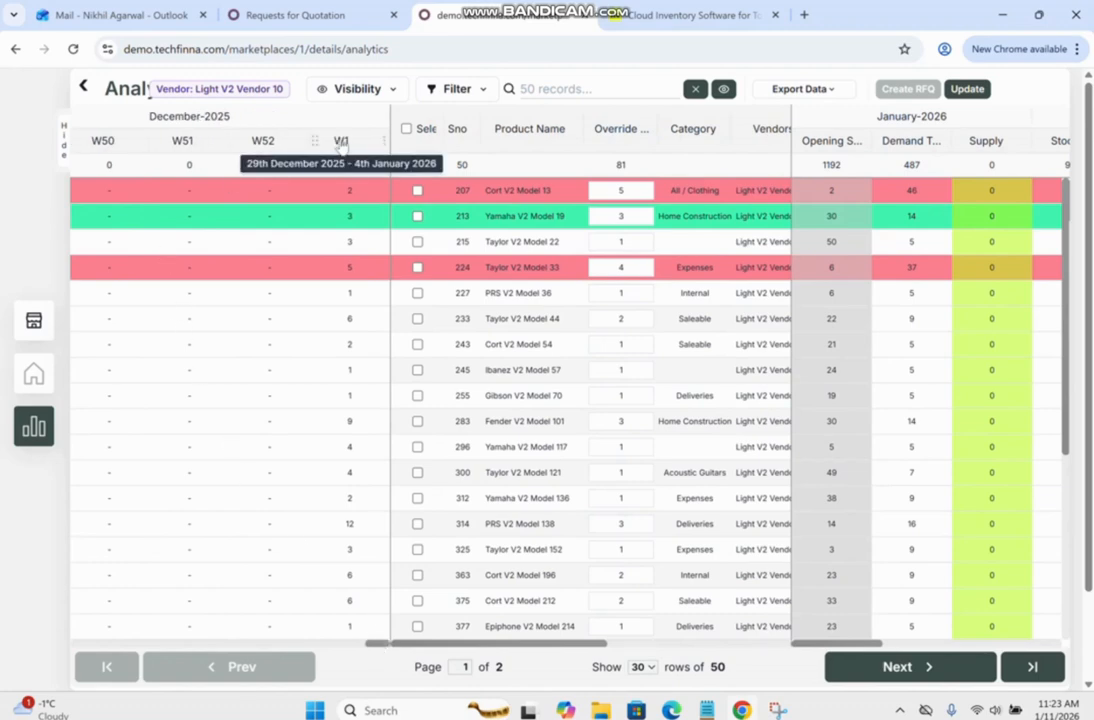
click(60, 128)
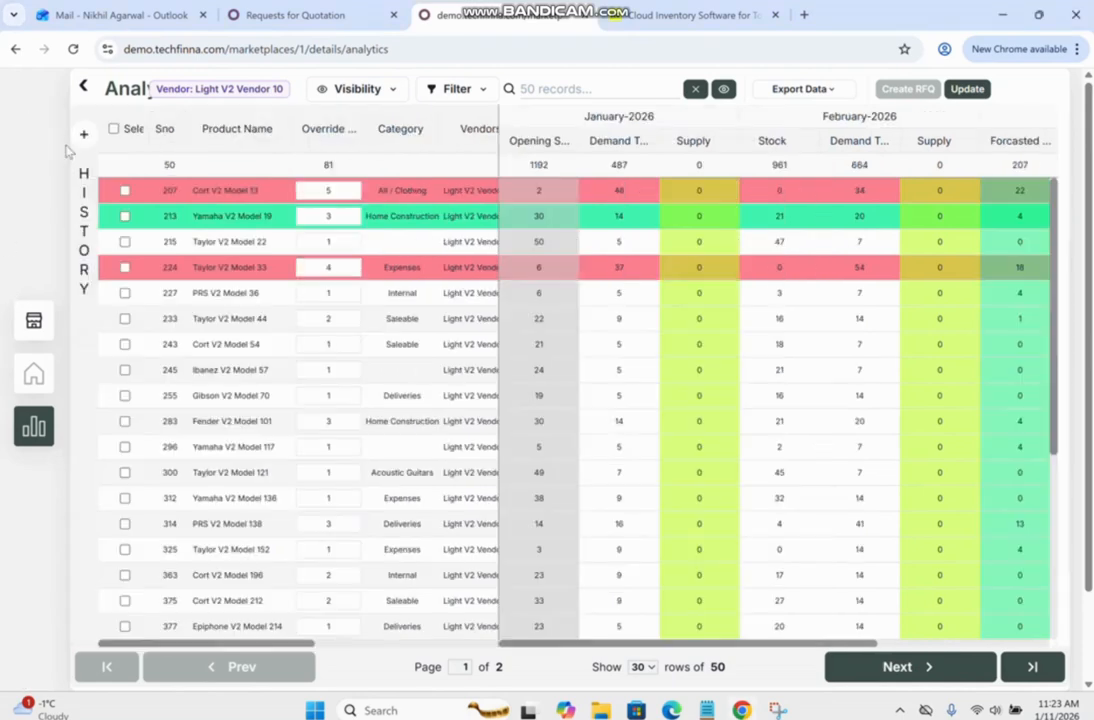
click(85, 87)
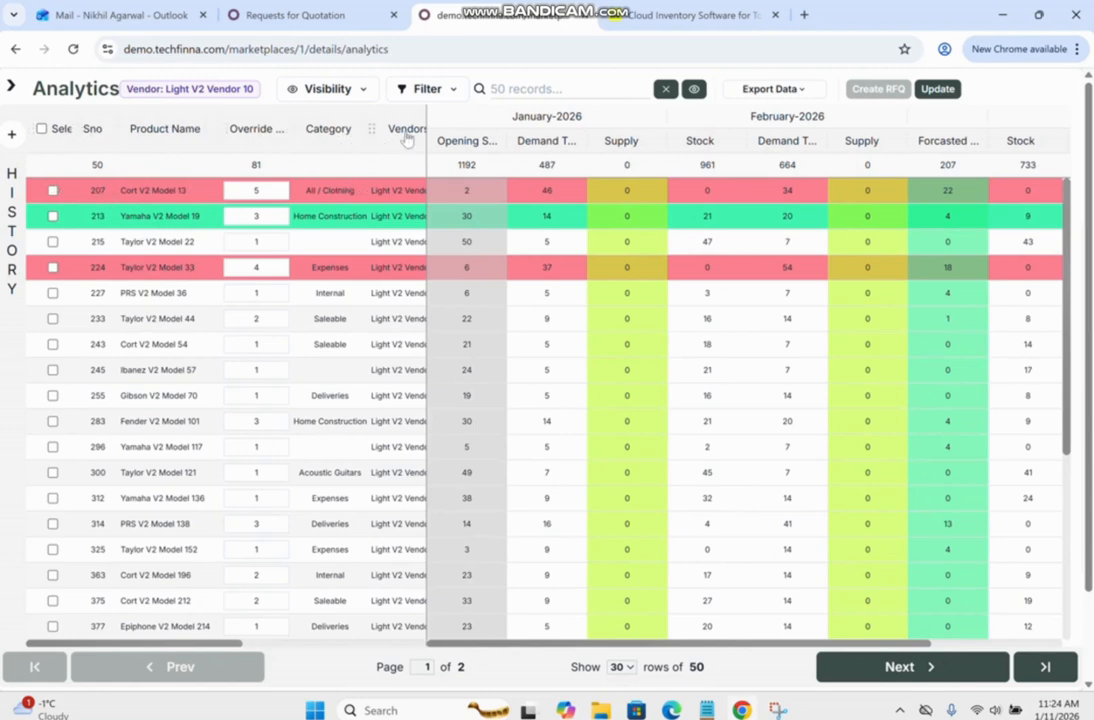
Examine the product detail columns of the analytics table, from product name and override through vendors, lead time, PID and SKU.
drag(250, 645, 408, 648)
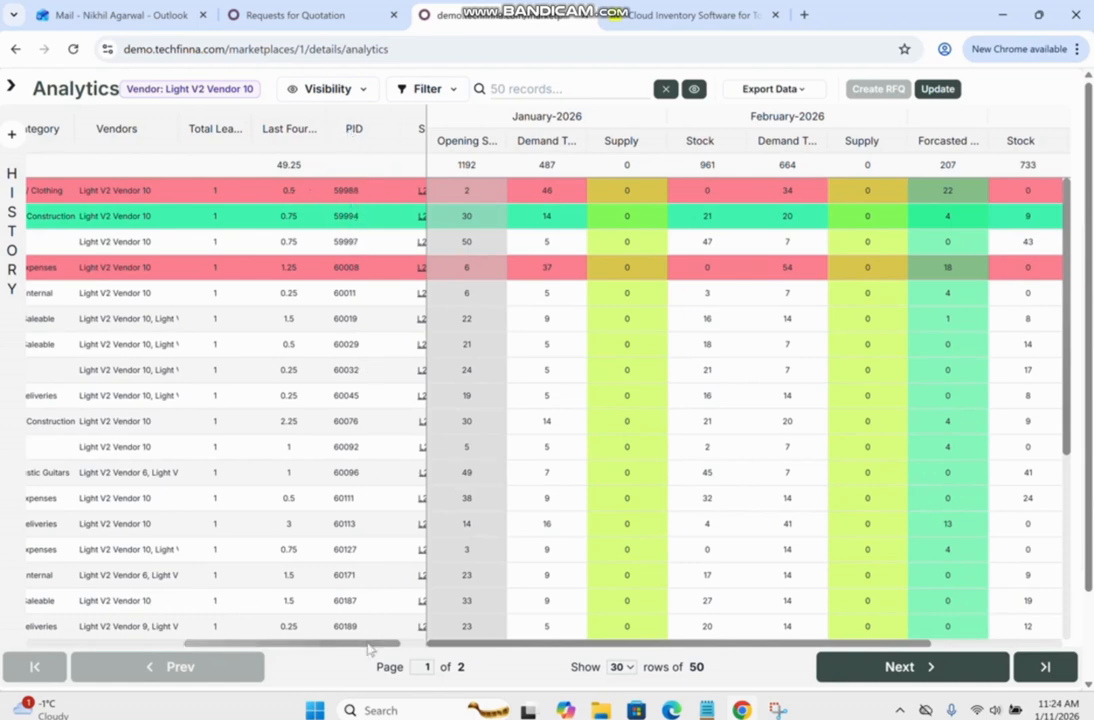
drag(371, 642, 380, 642)
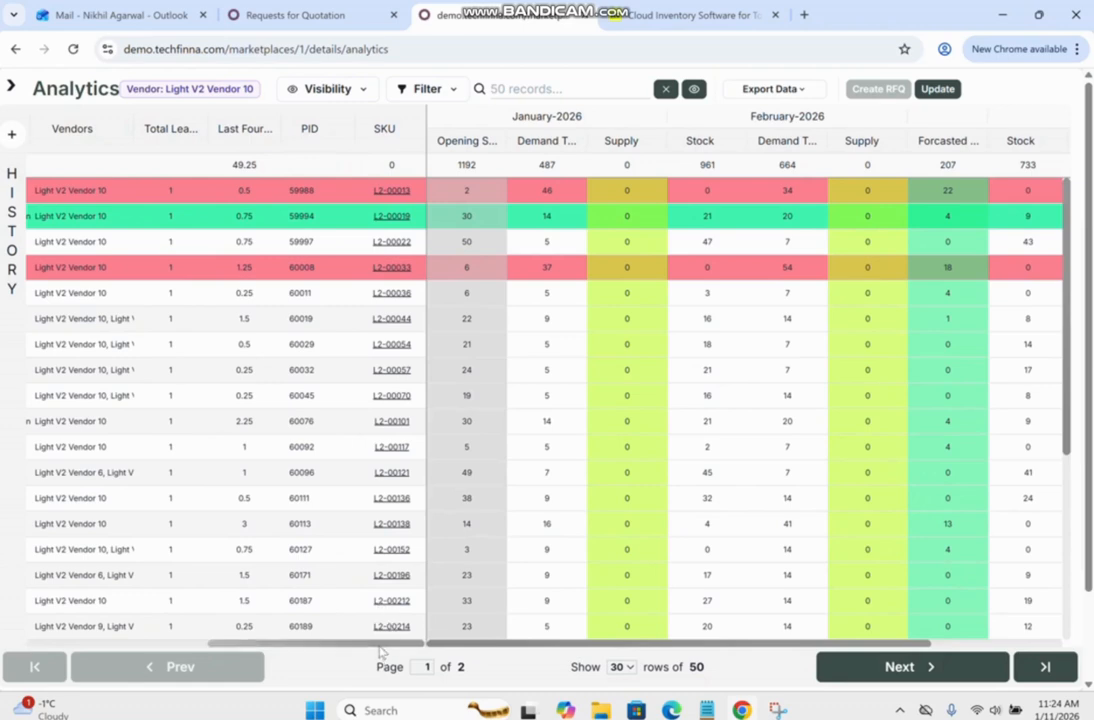
drag(370, 645, 181, 648)
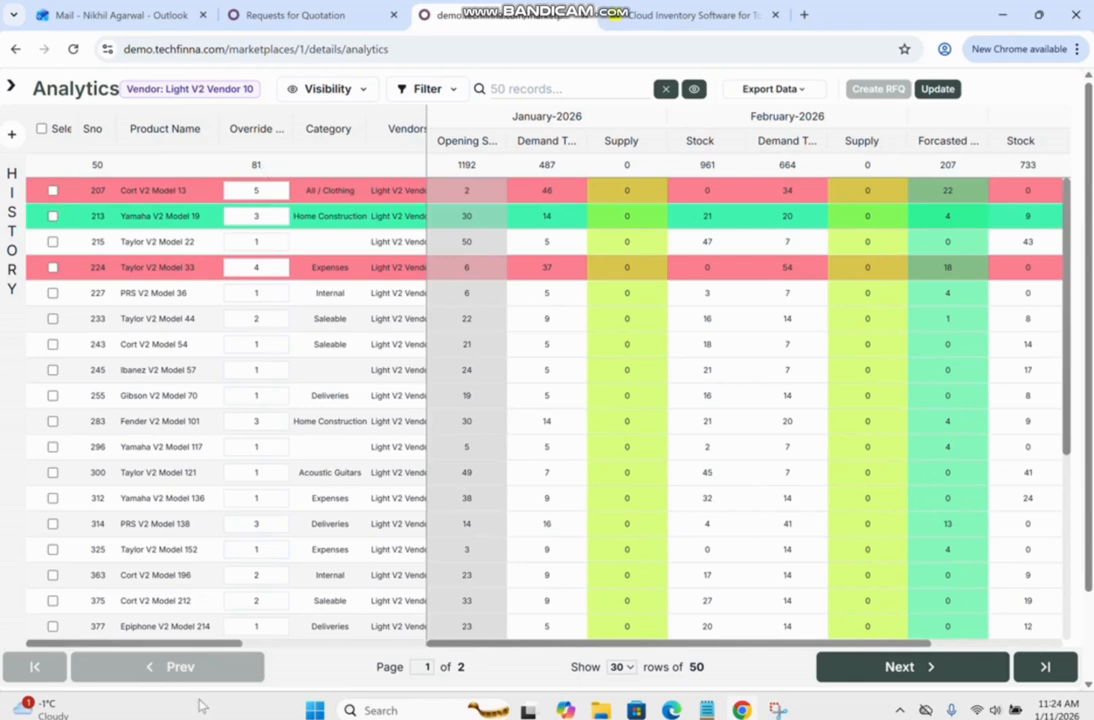
drag(212, 644, 342, 654)
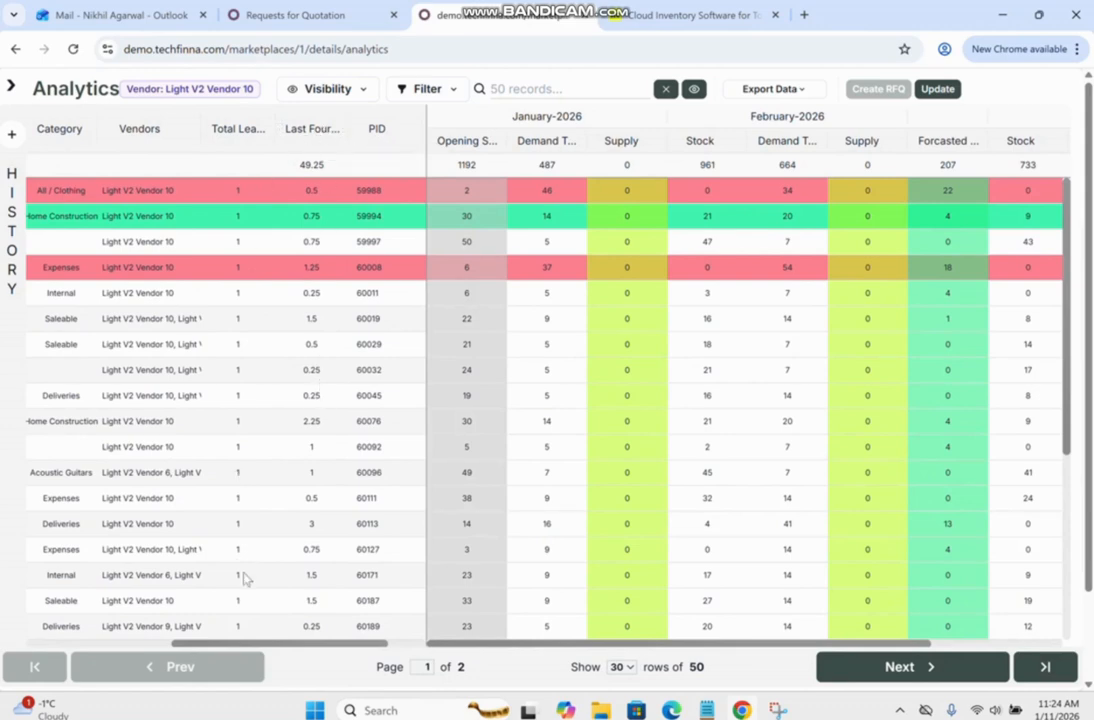
drag(250, 646, 159, 648)
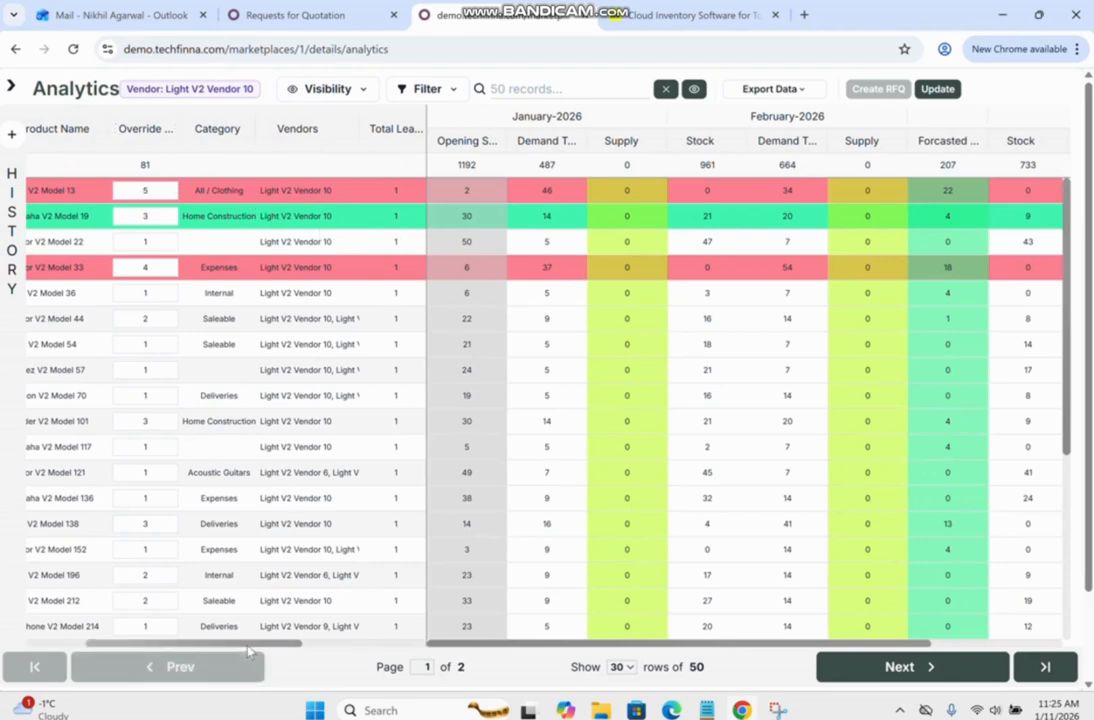
drag(250, 651, 343, 650)
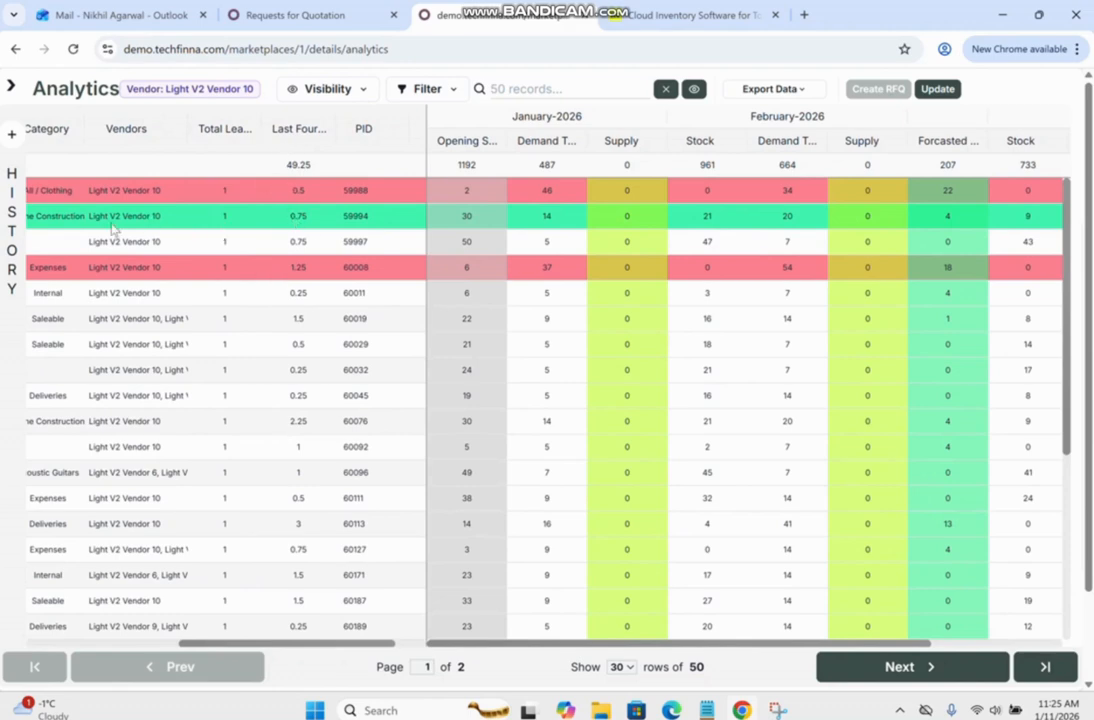
drag(250, 651, 113, 483)
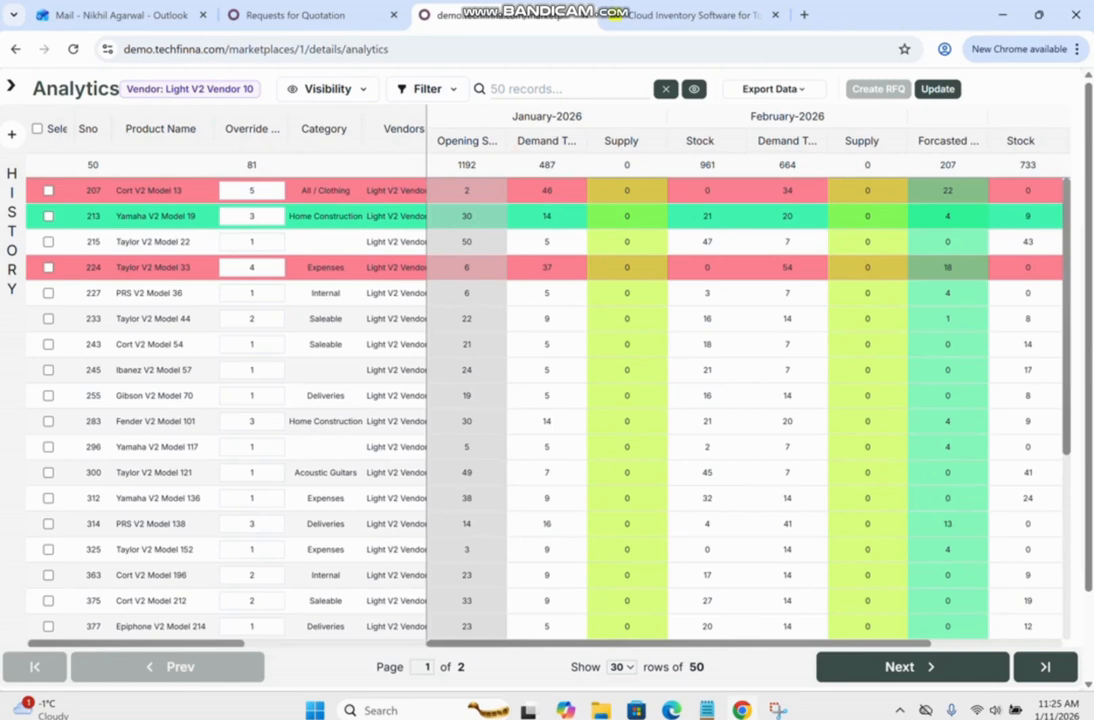
Set the override run rate of Taylor V2 Model 22 to 2.
double_click(252, 242)
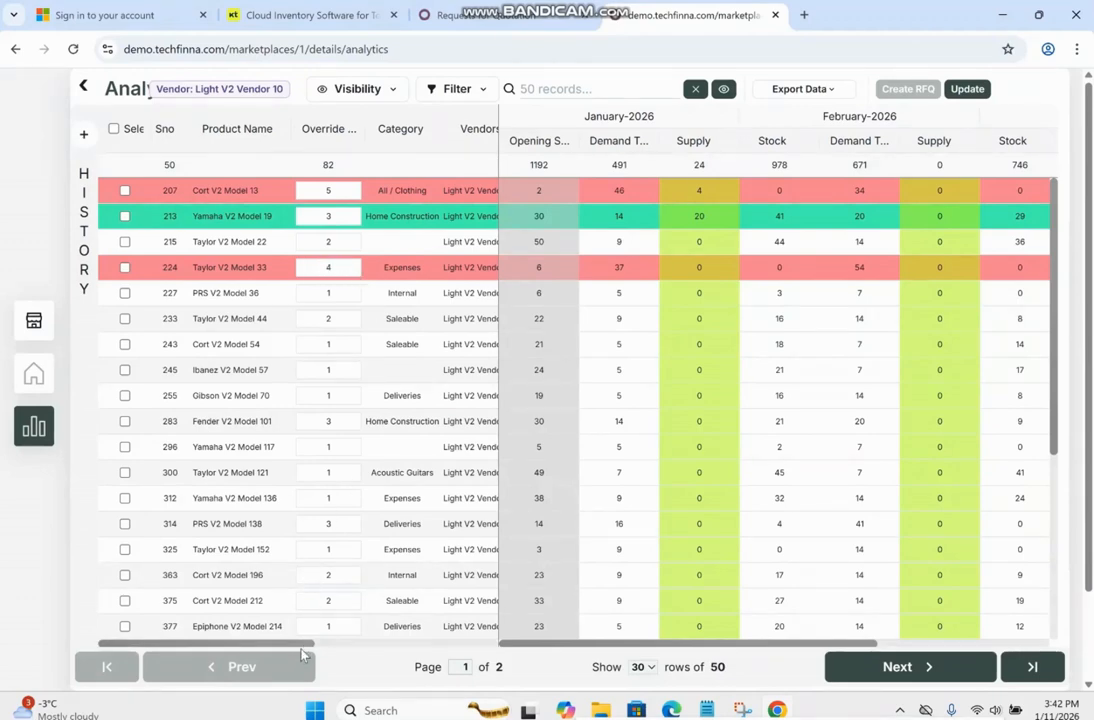
Set the row color of Taylor V2 Model 22 (PID 59997) to Pink.
drag(310, 642, 458, 653)
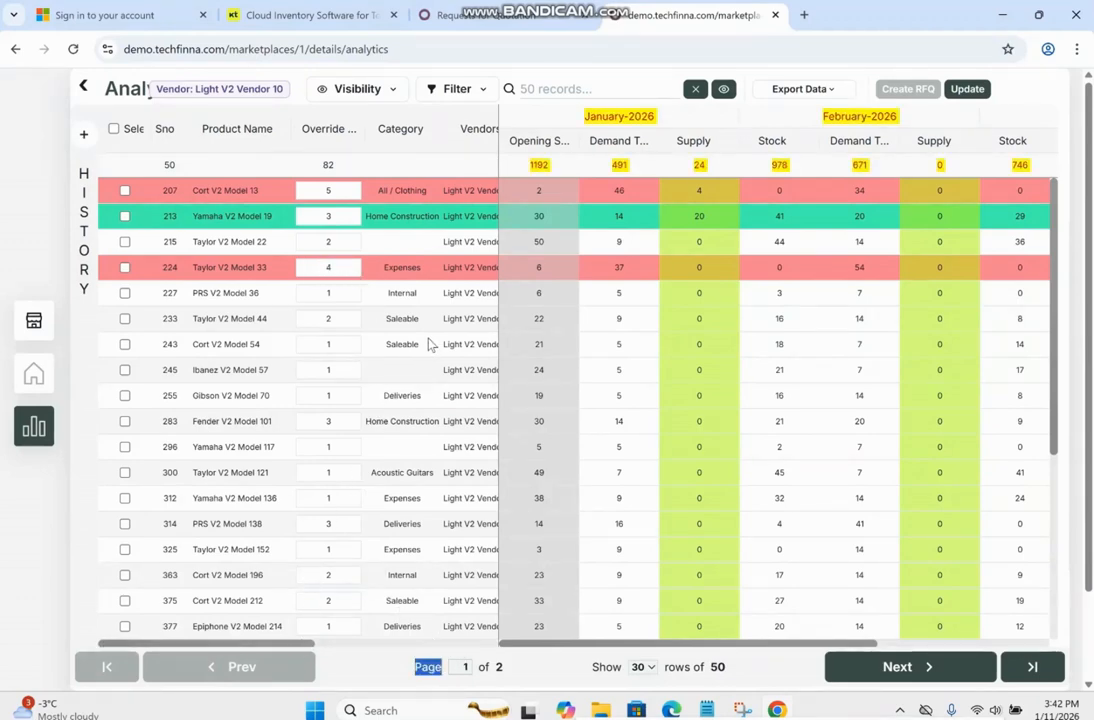
drag(270, 642, 420, 635)
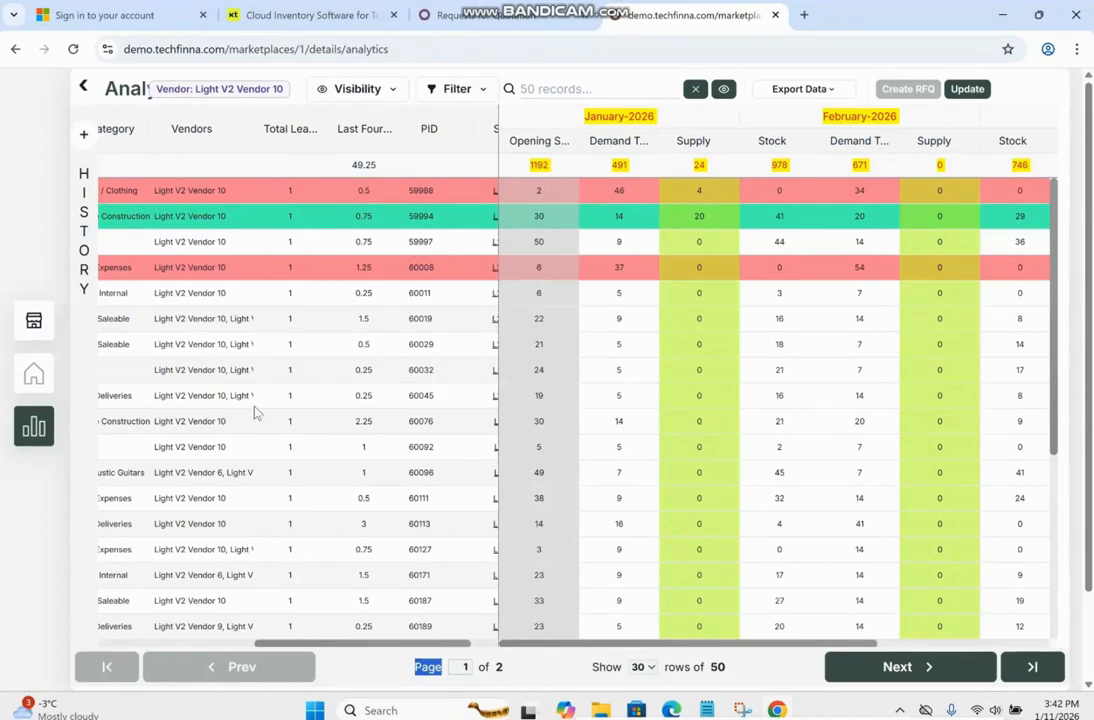
drag(370, 647, 230, 647)
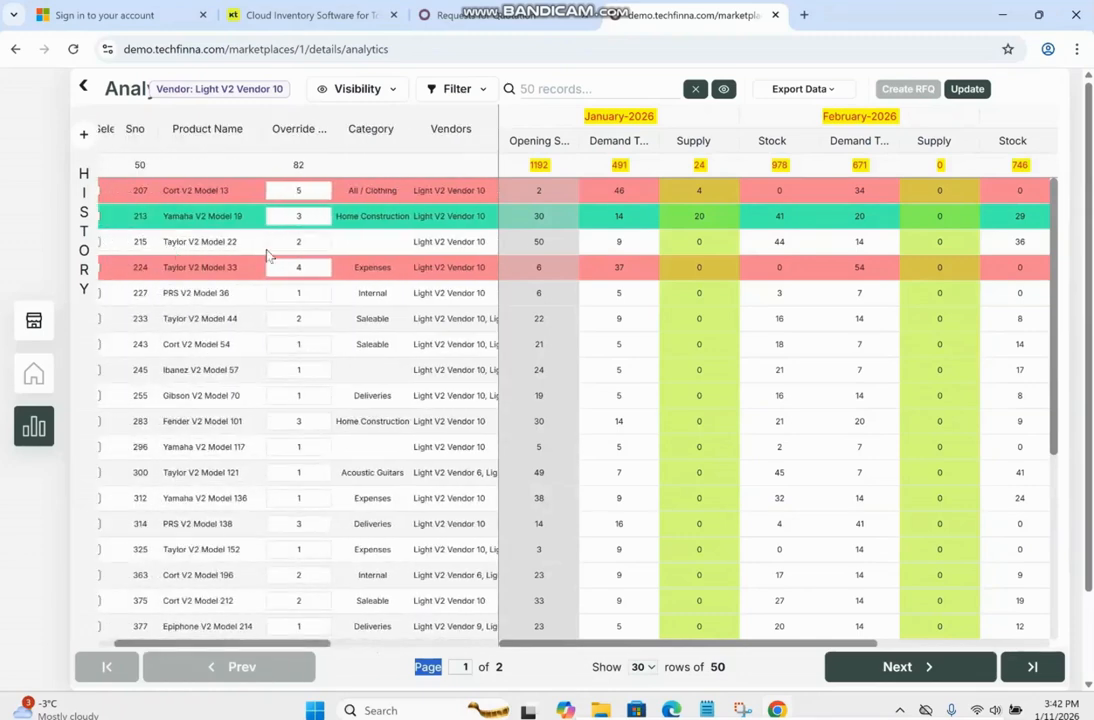
drag(288, 648, 413, 648)
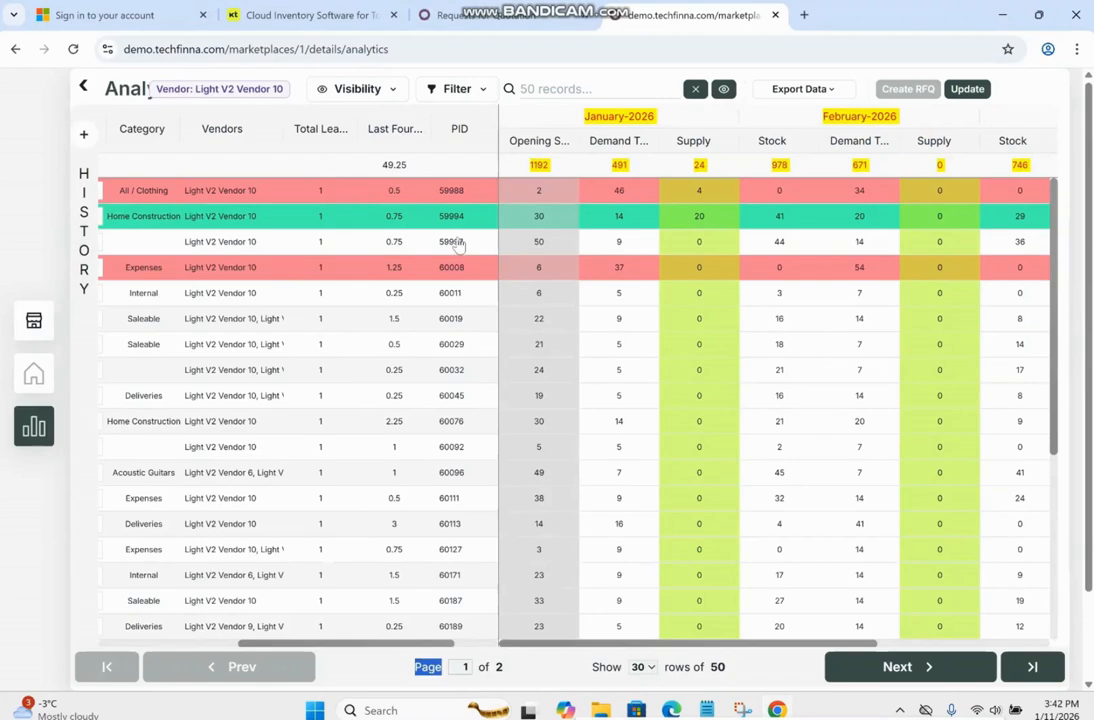
click(458, 244)
click(588, 243)
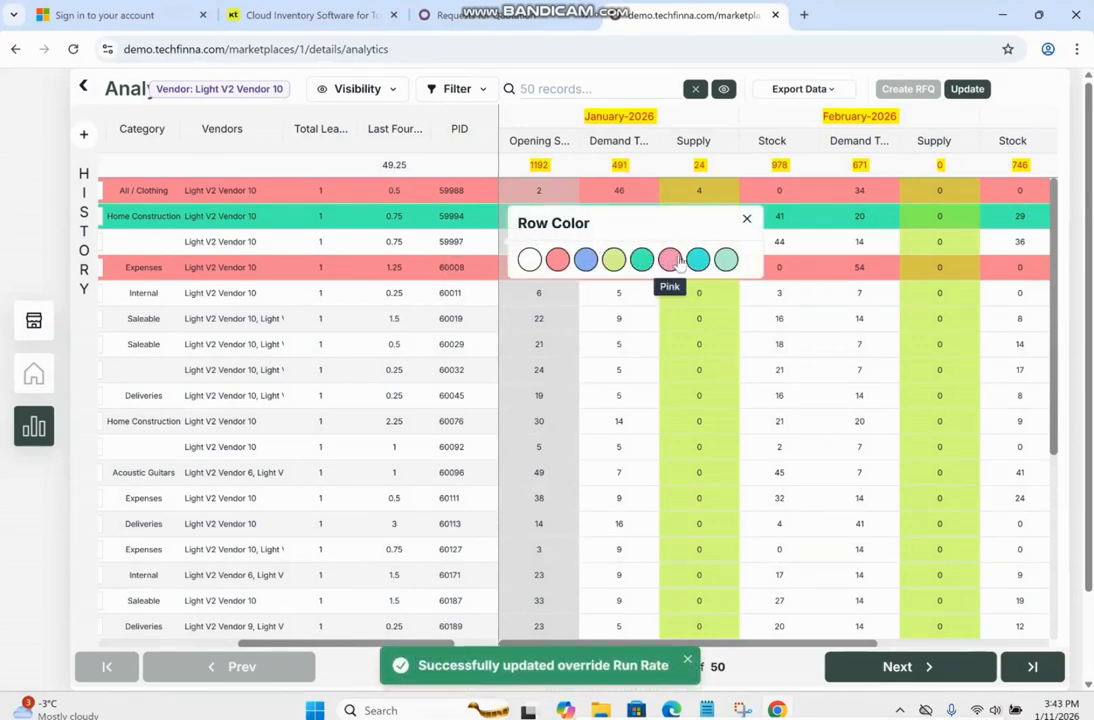
click(670, 260)
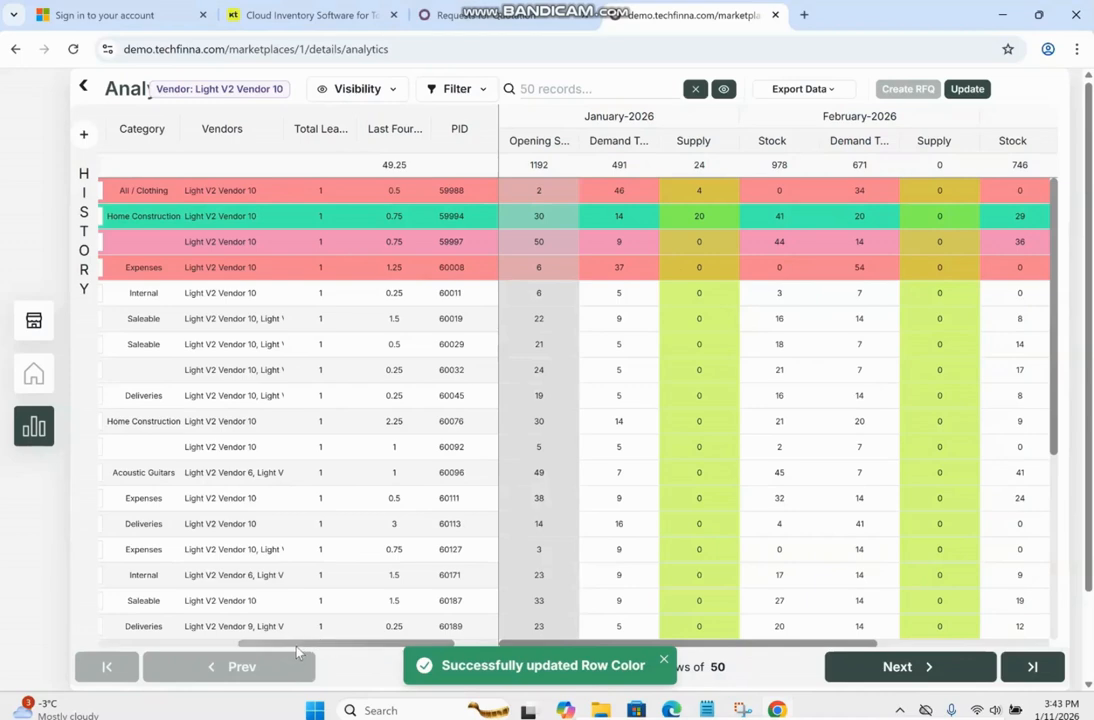
Set the override run rate of Yamaha V2 Model 19 to 7 after checking its February and March forecast columns.
drag(296, 646, 168, 647)
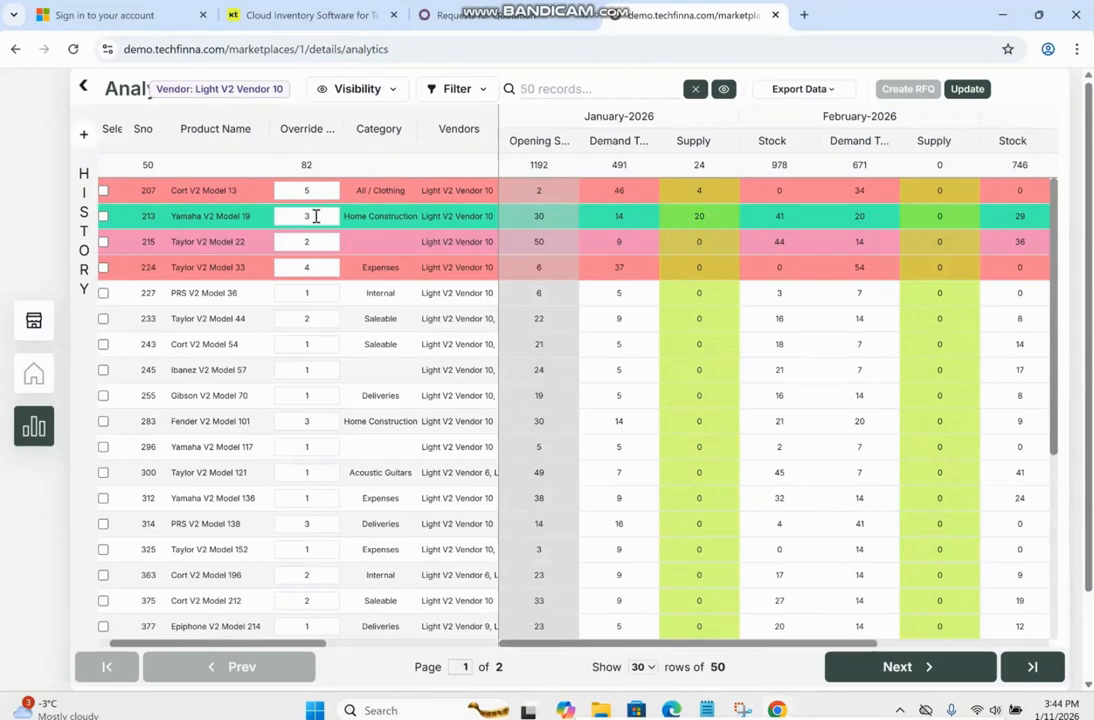
double_click(316, 216)
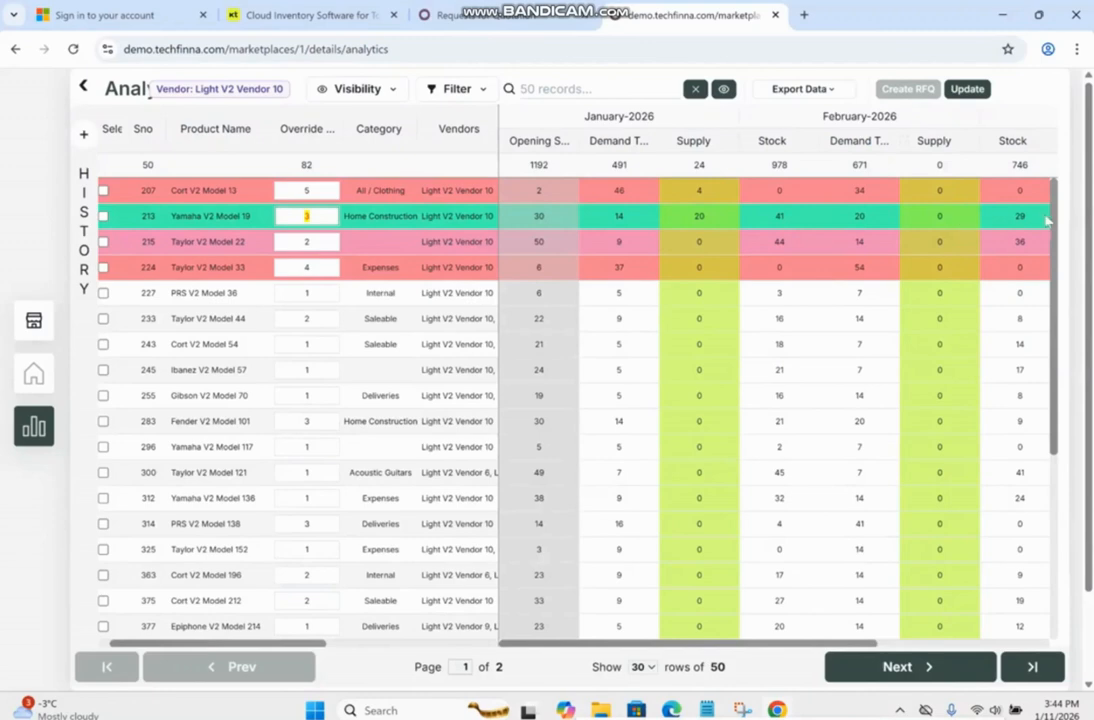
drag(786, 650, 895, 650)
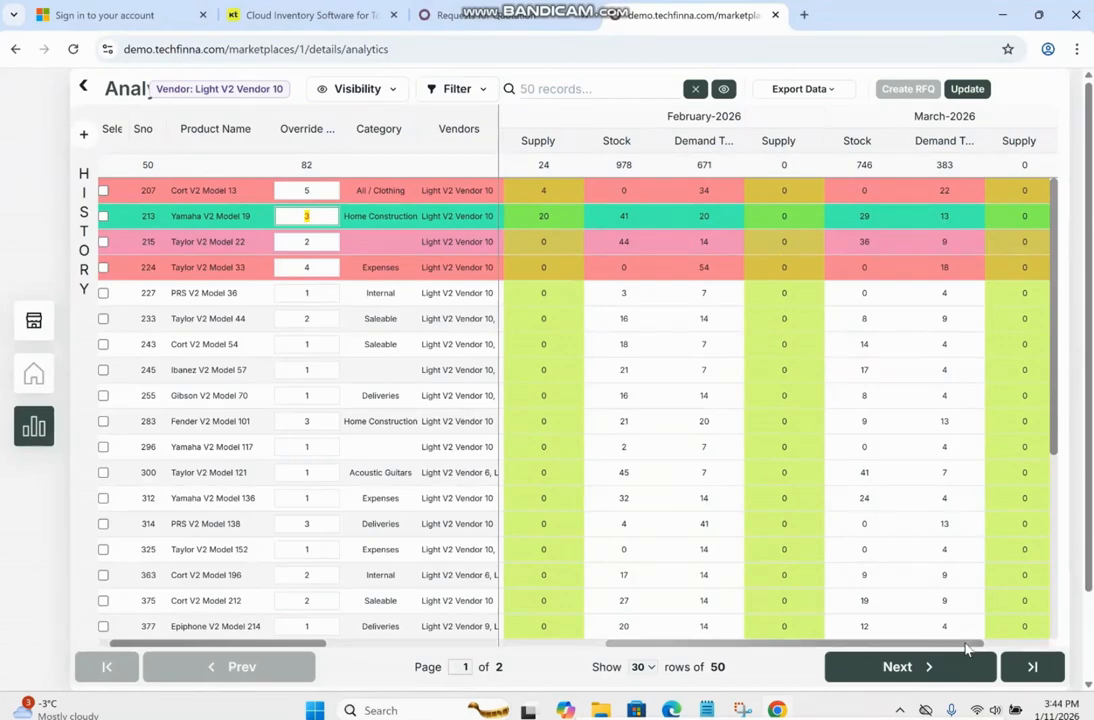
drag(977, 642, 1048, 648)
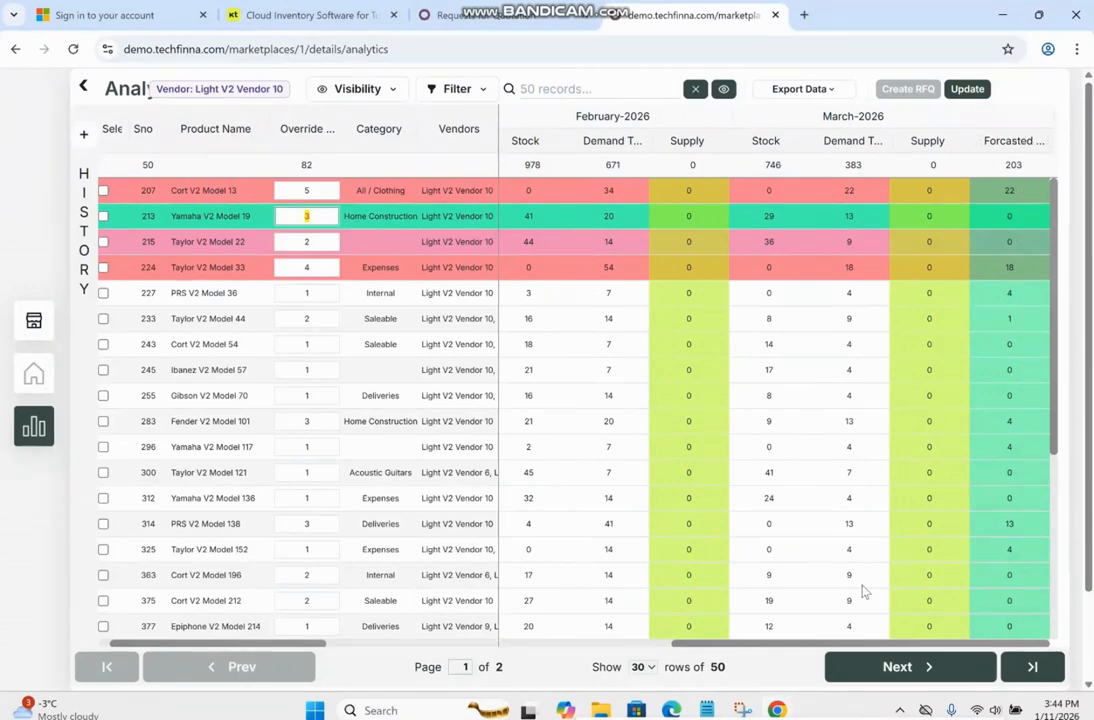
drag(714, 645, 817, 618)
key(Return)
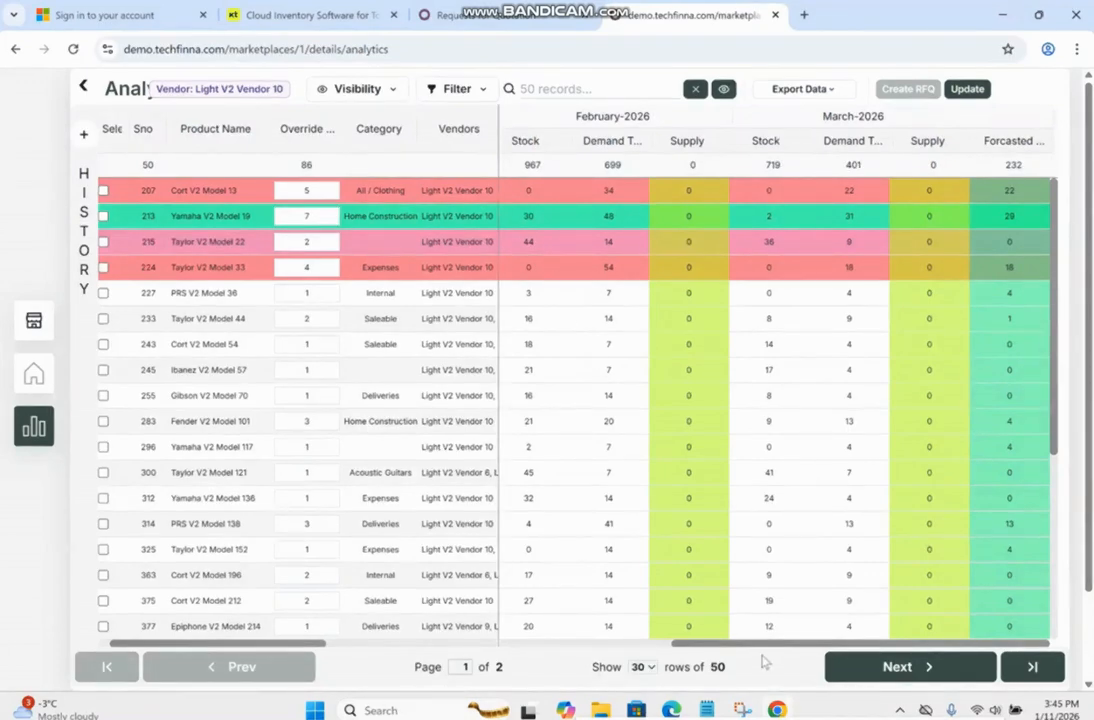
Set the override run rate of Yamaha V2 Model 19 to 8 and check its forecasted quantity.
drag(759, 645, 589, 643)
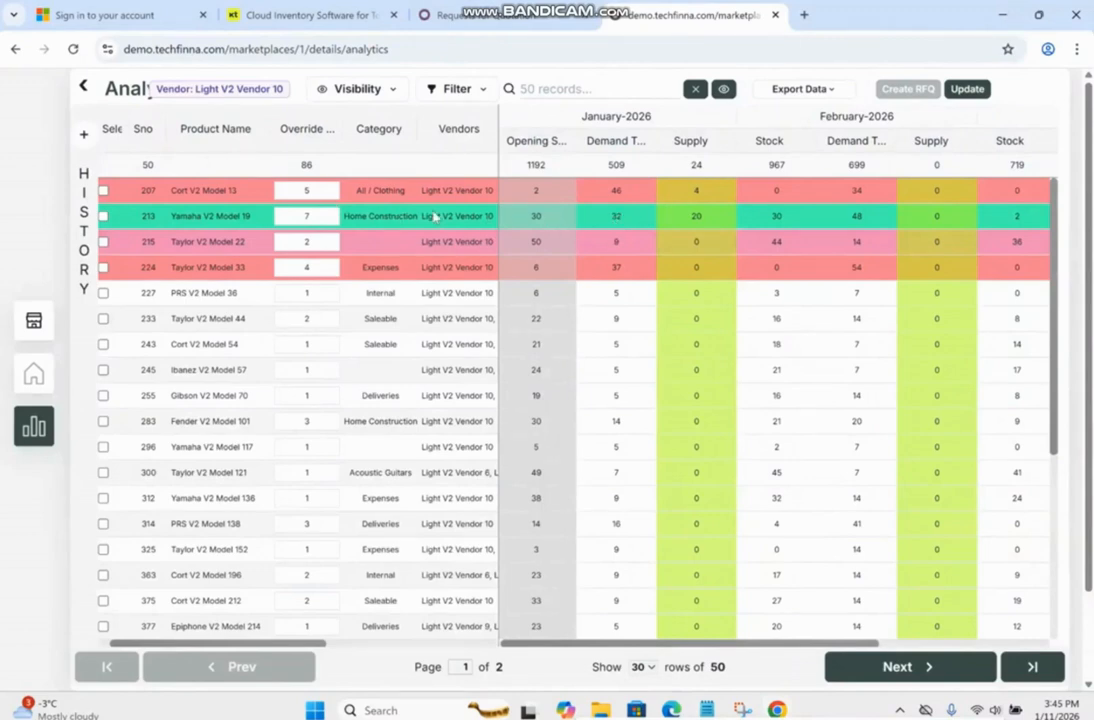
double_click(323, 218)
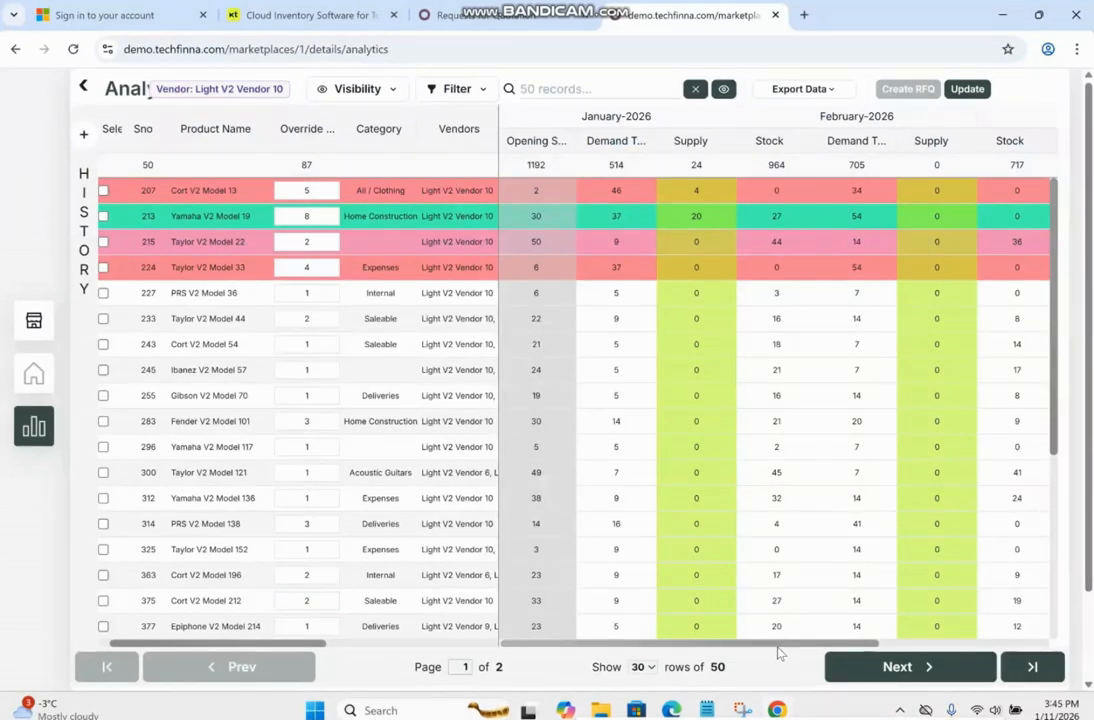
drag(777, 646, 948, 654)
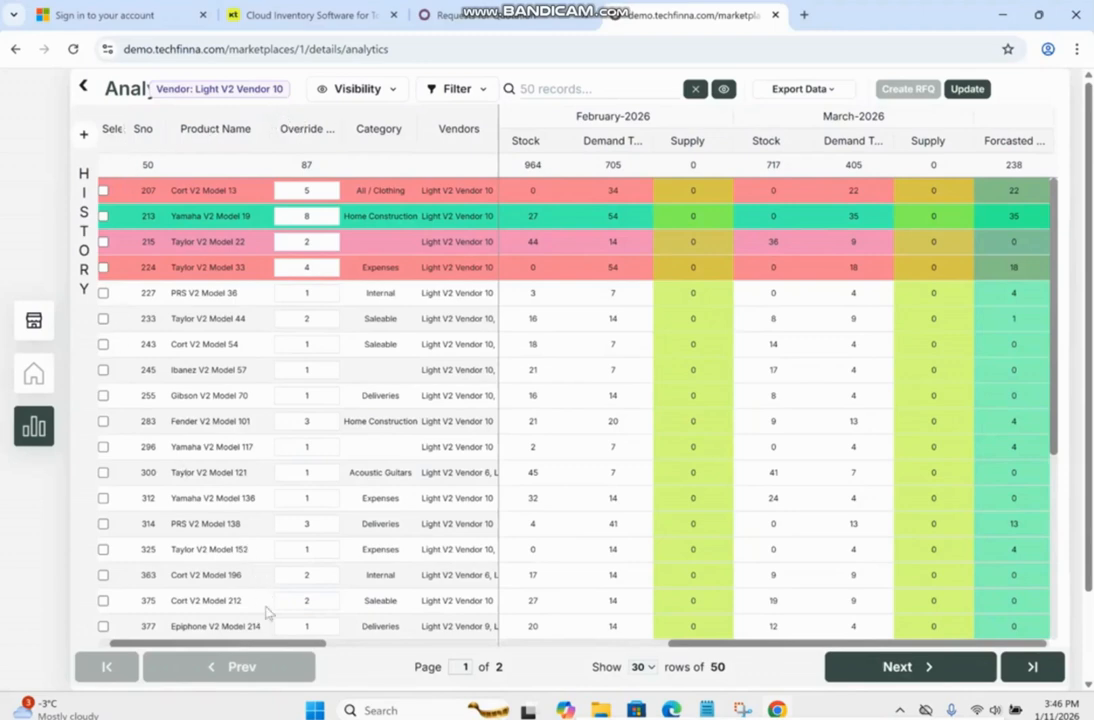
Select all products in the analytics table and create an RFQ for Light V2 Vendor 10 from them.
drag(268, 644, 227, 653)
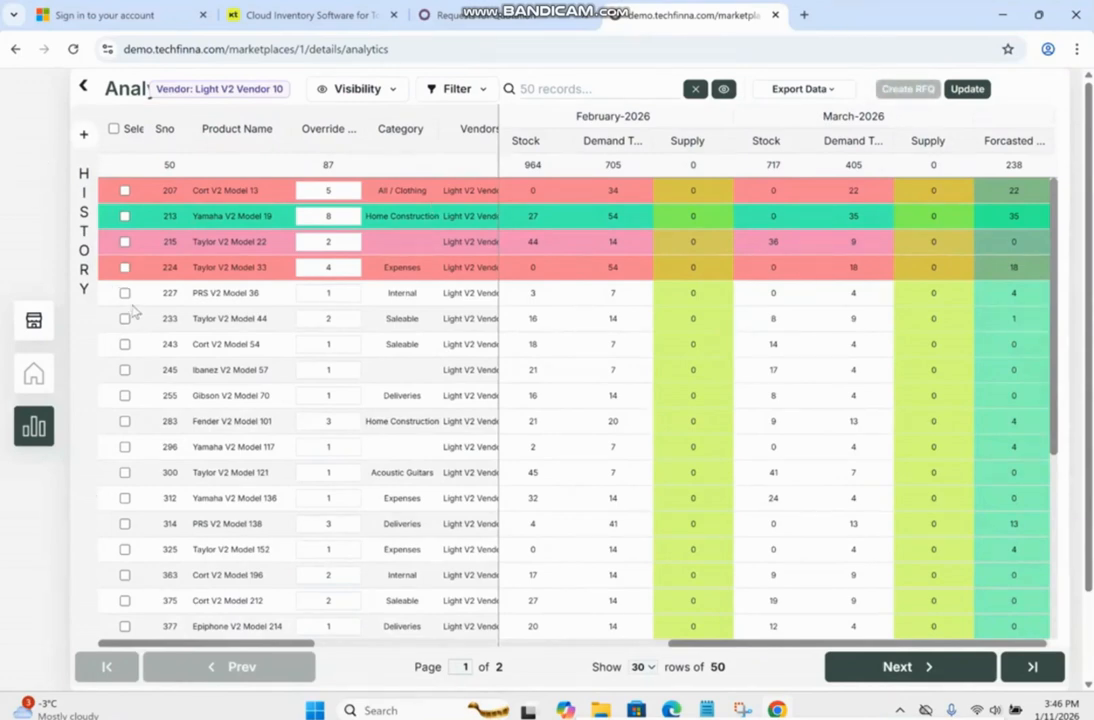
click(113, 129)
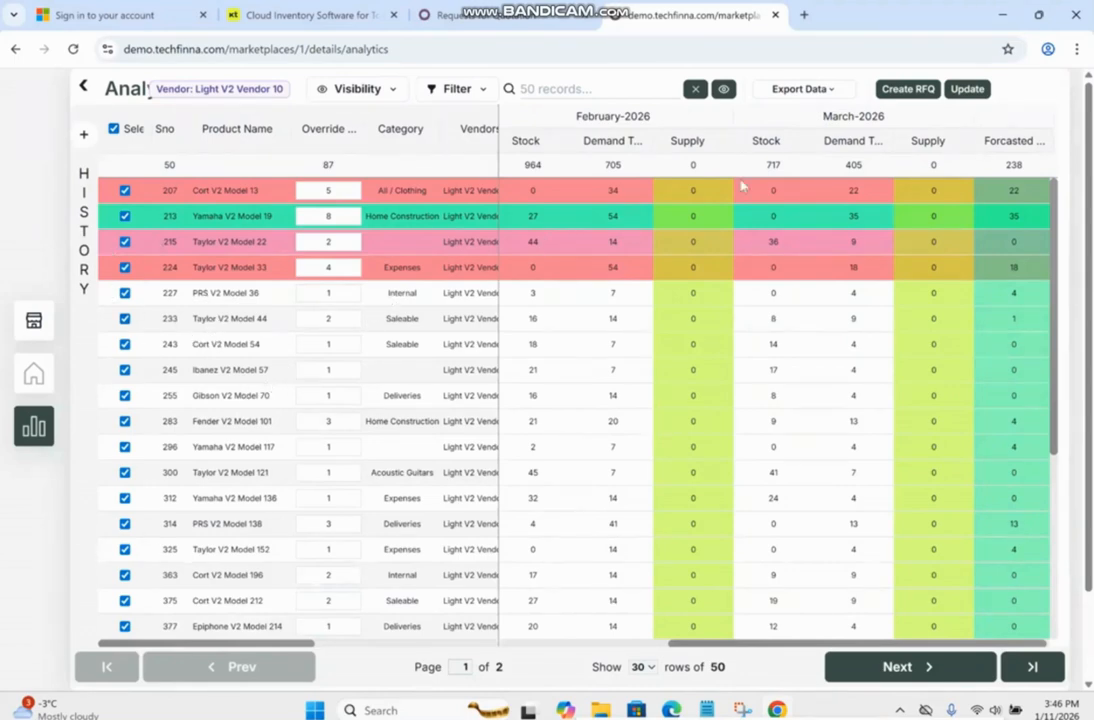
click(905, 90)
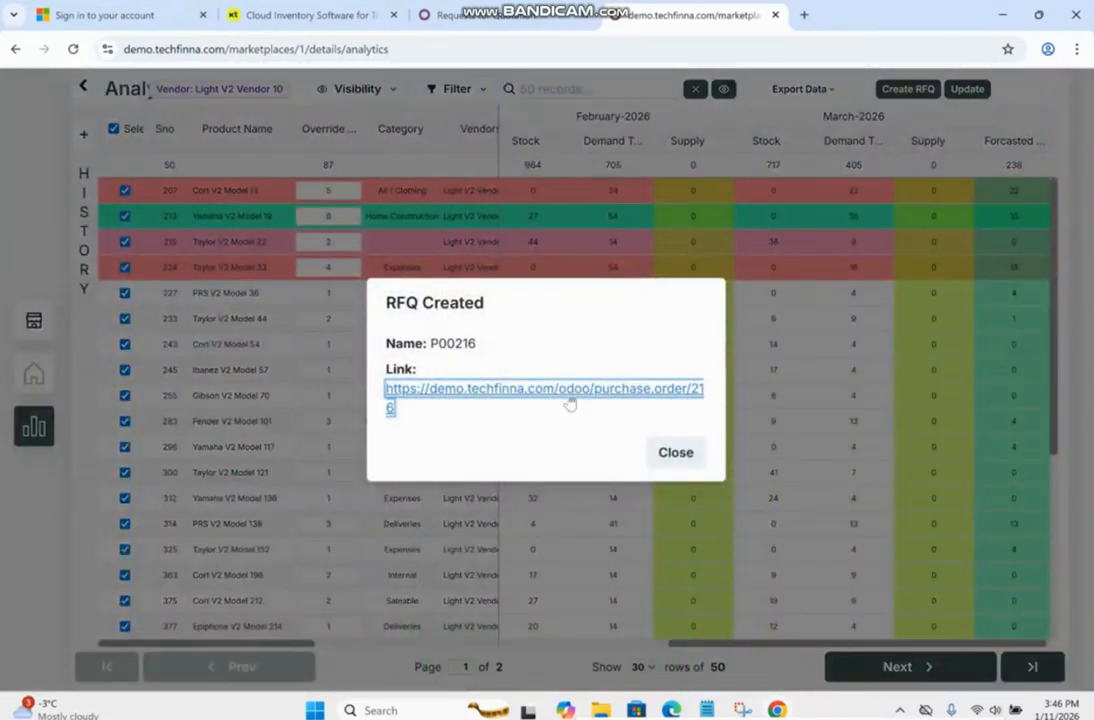
click(675, 455)
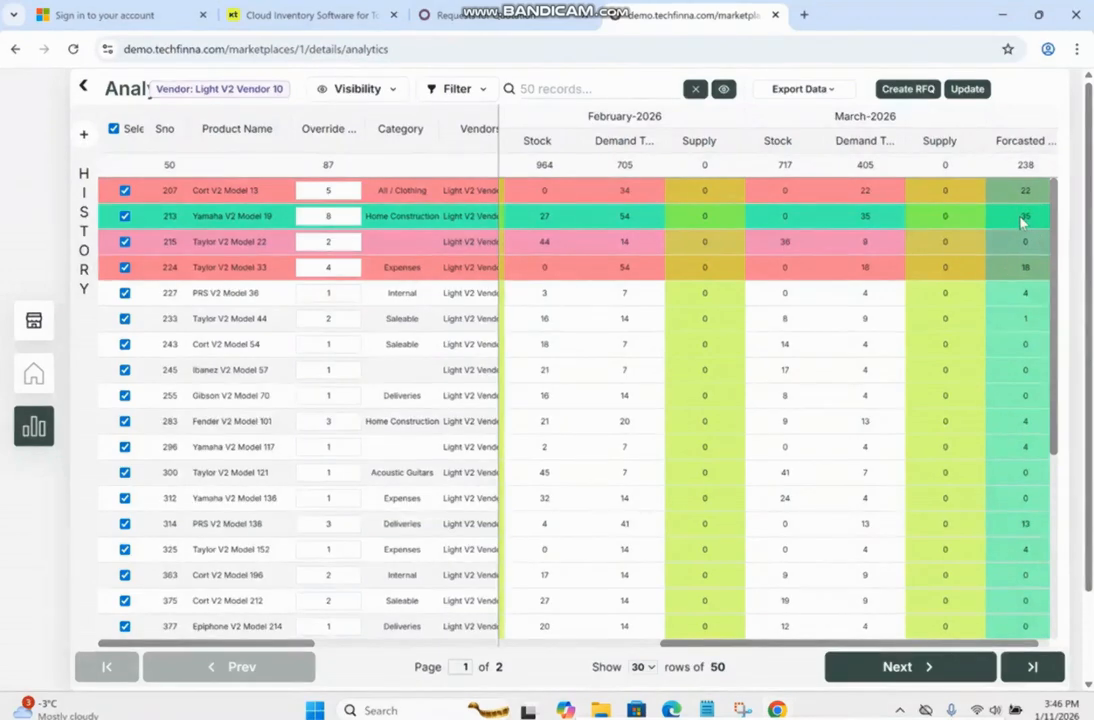
Switch to Odoo Purchase, refresh the Requests for Quotation list and open the newest Light V2 Vendor 10 RFQ.
click(450, 15)
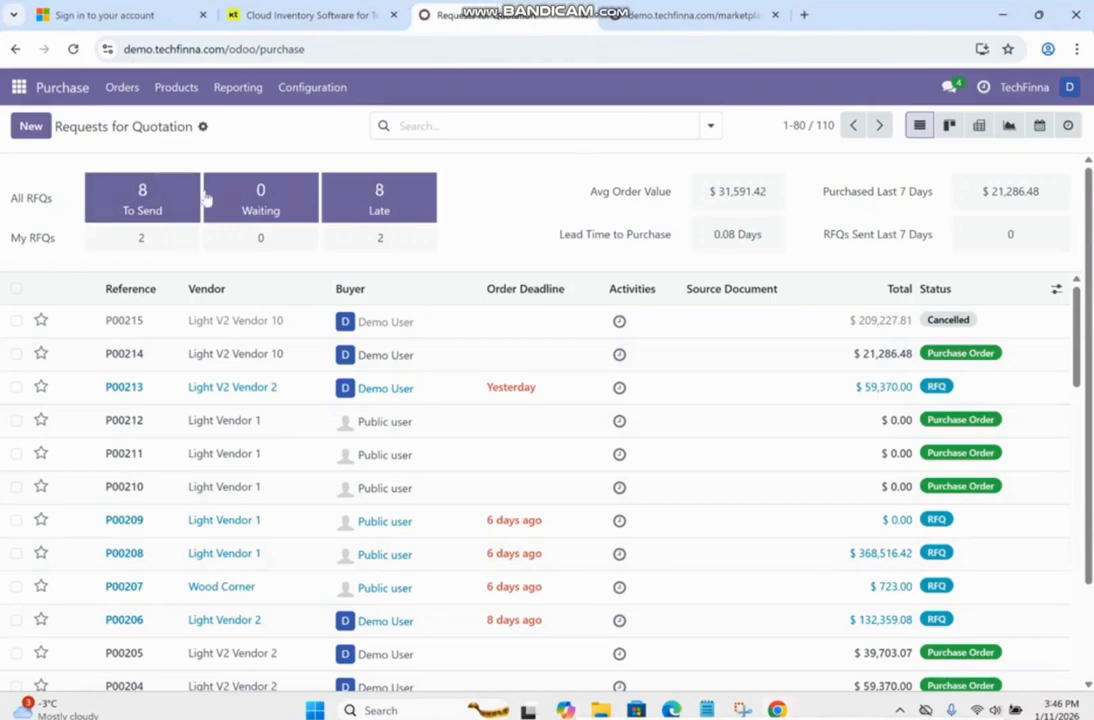
click(73, 49)
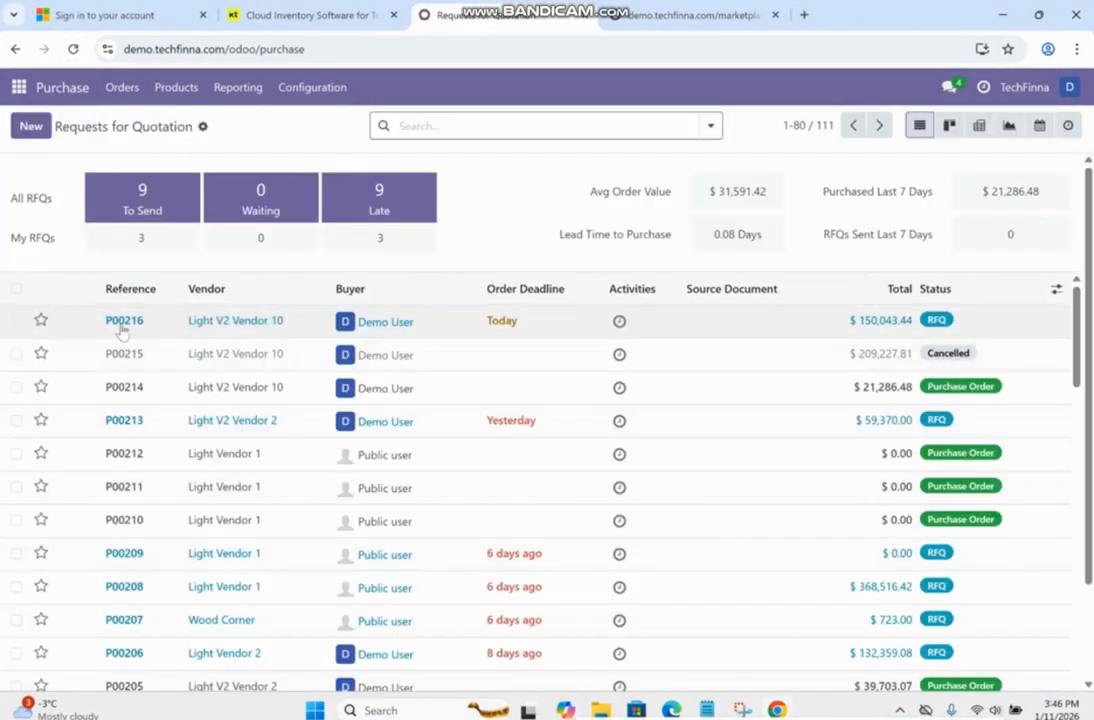
click(300, 328)
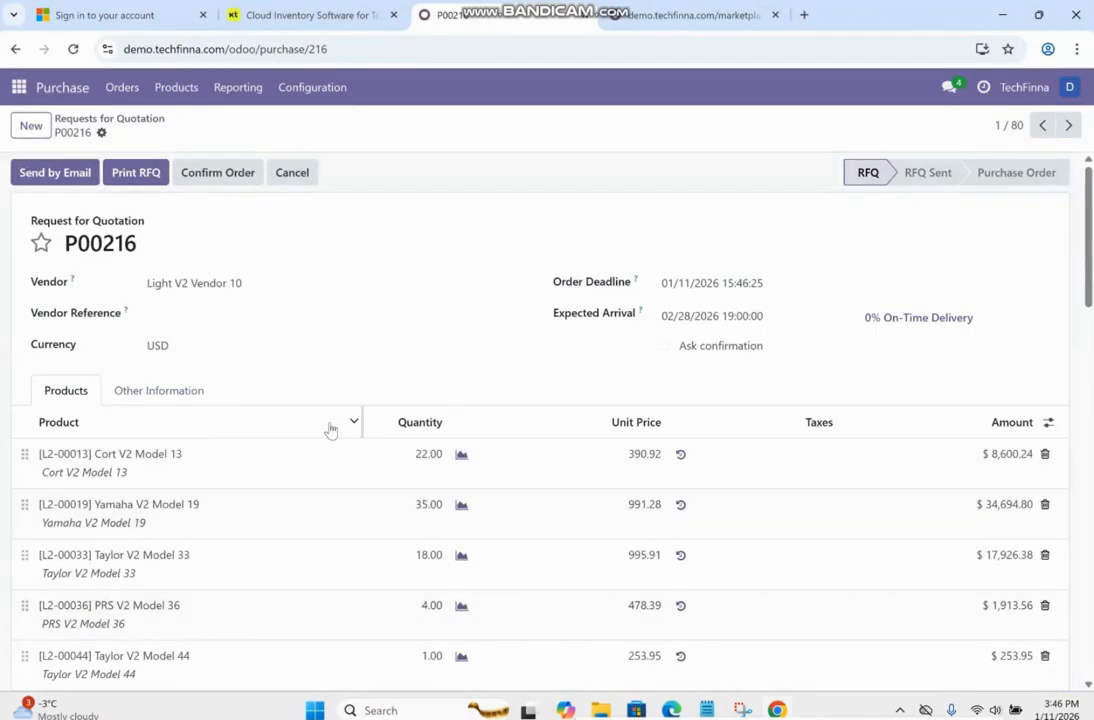
Review the RFQ's product lines, quantities and unit prices, and return to the TechFinna analytics table.
scroll(183, 495, down, 5)
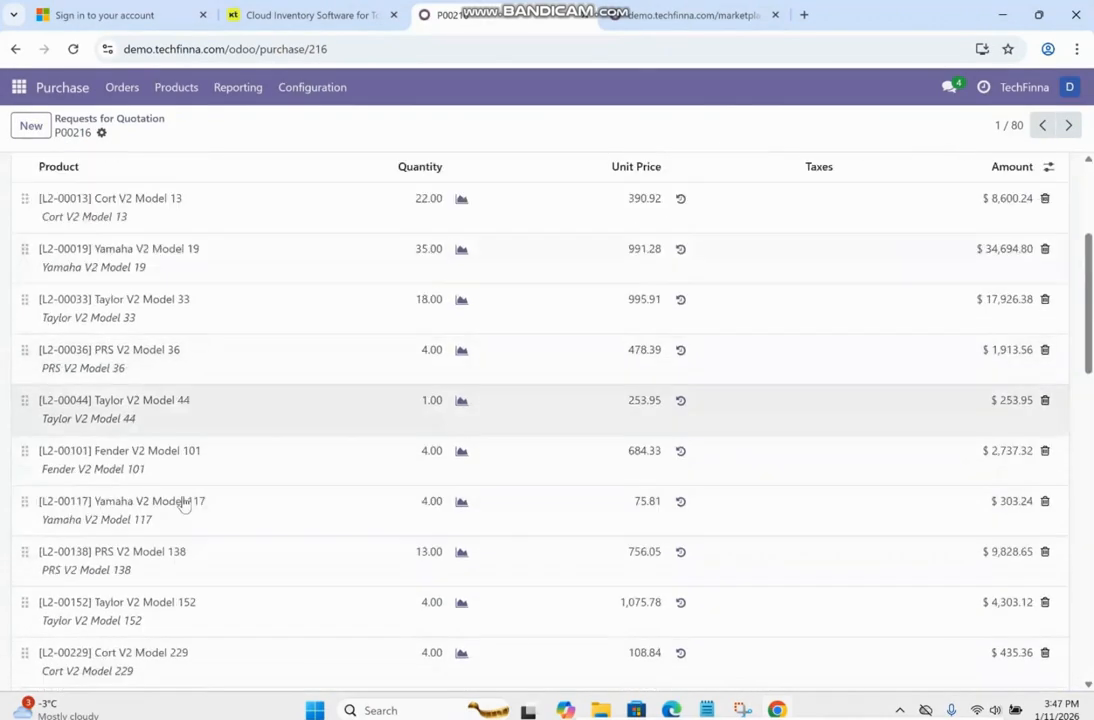
scroll(184, 487, up, 2)
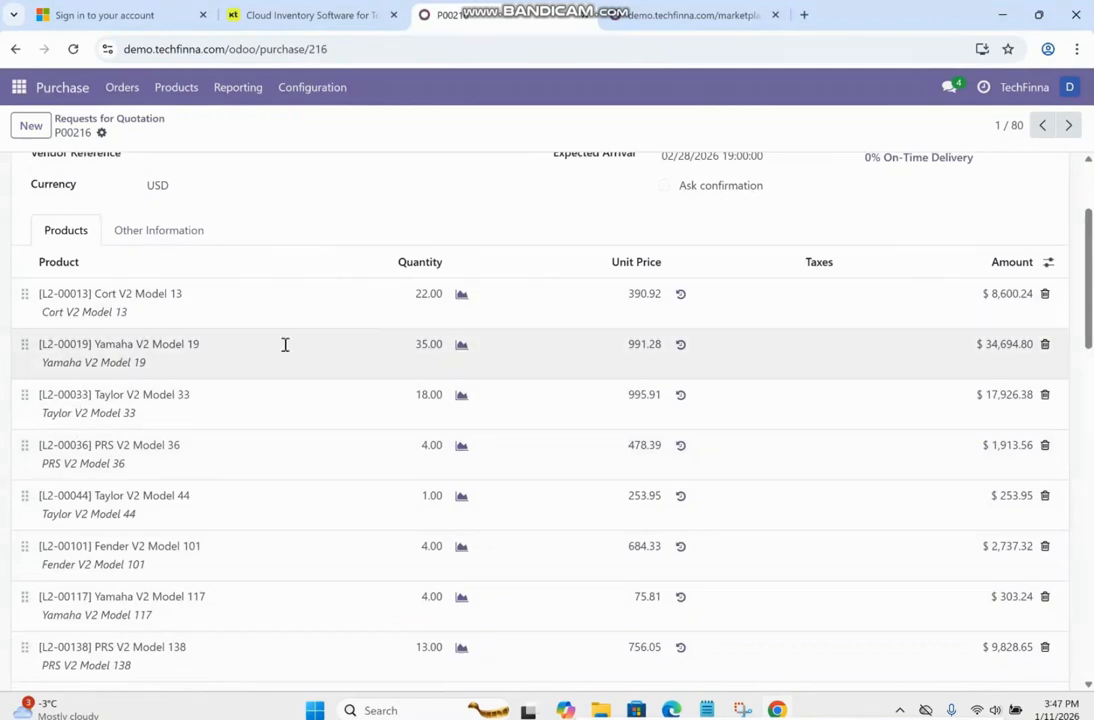
scroll(491, 478, down, 12)
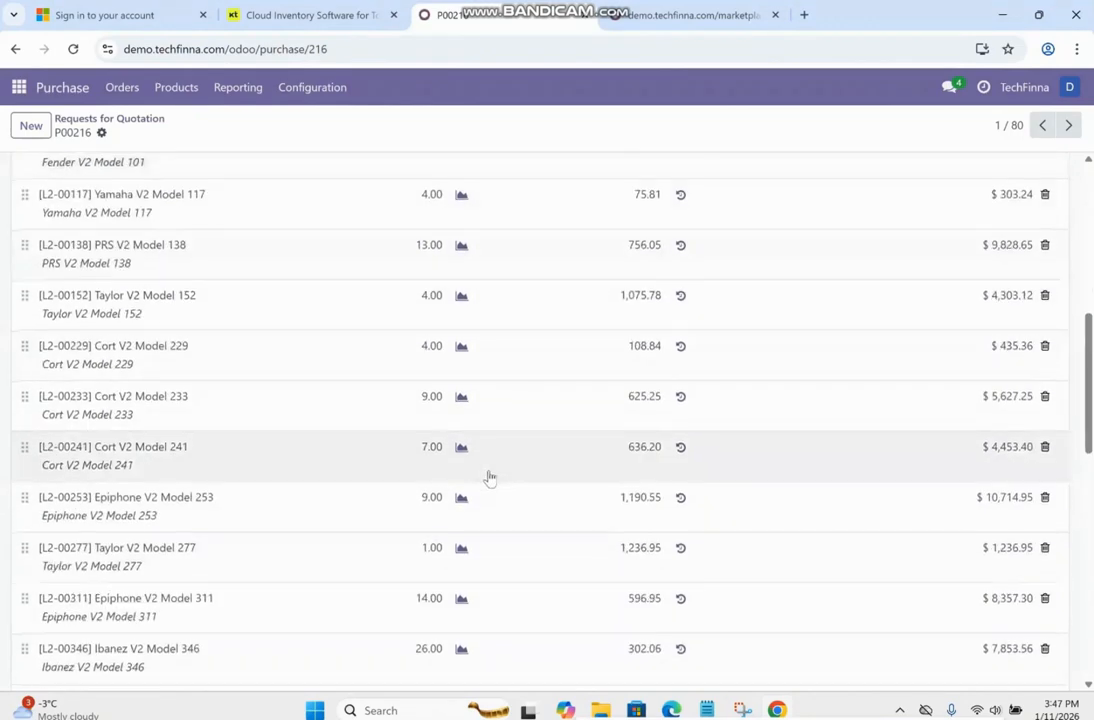
scroll(489, 478, down, 3)
scroll(489, 480, up, 15)
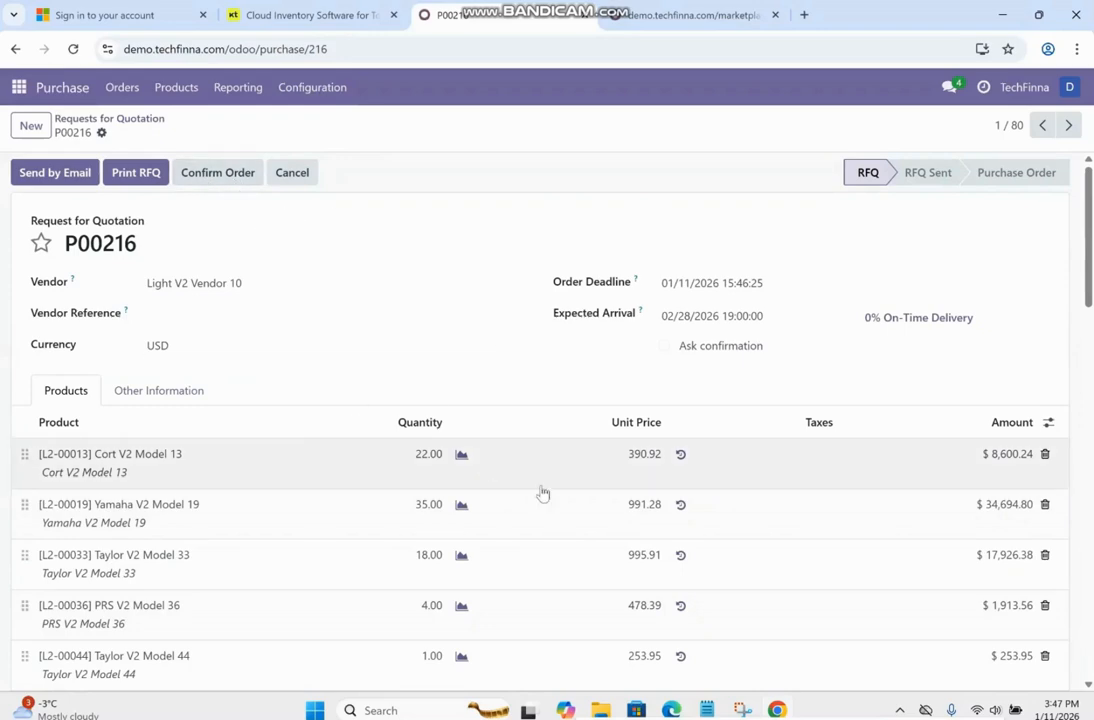
click(690, 15)
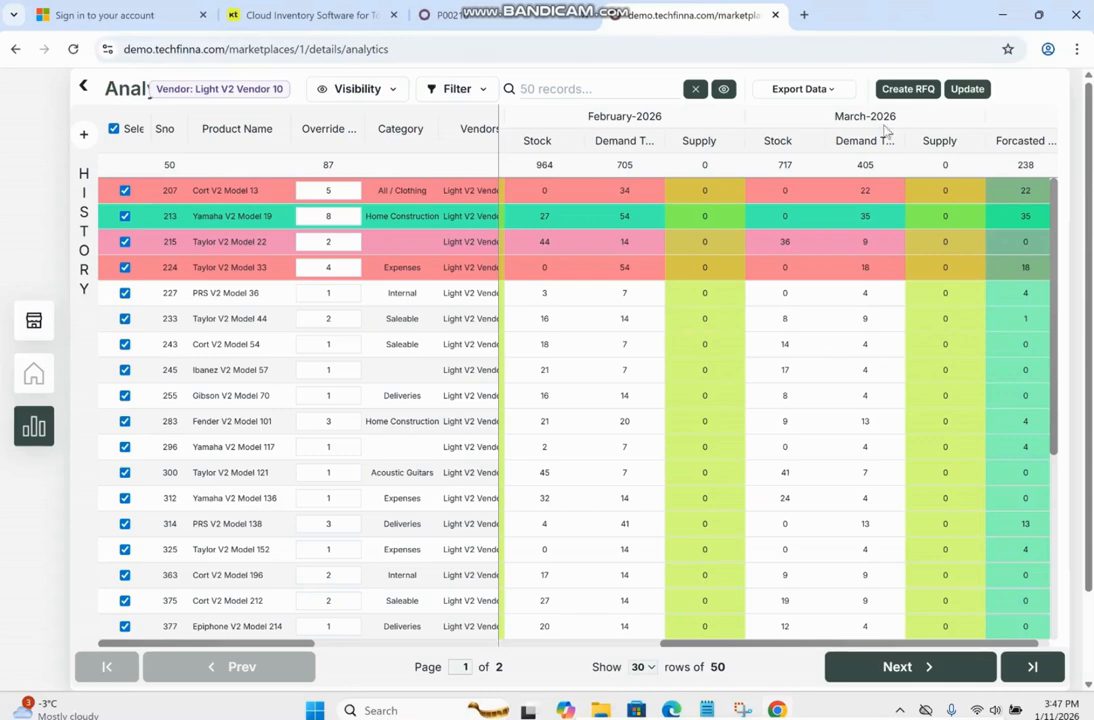